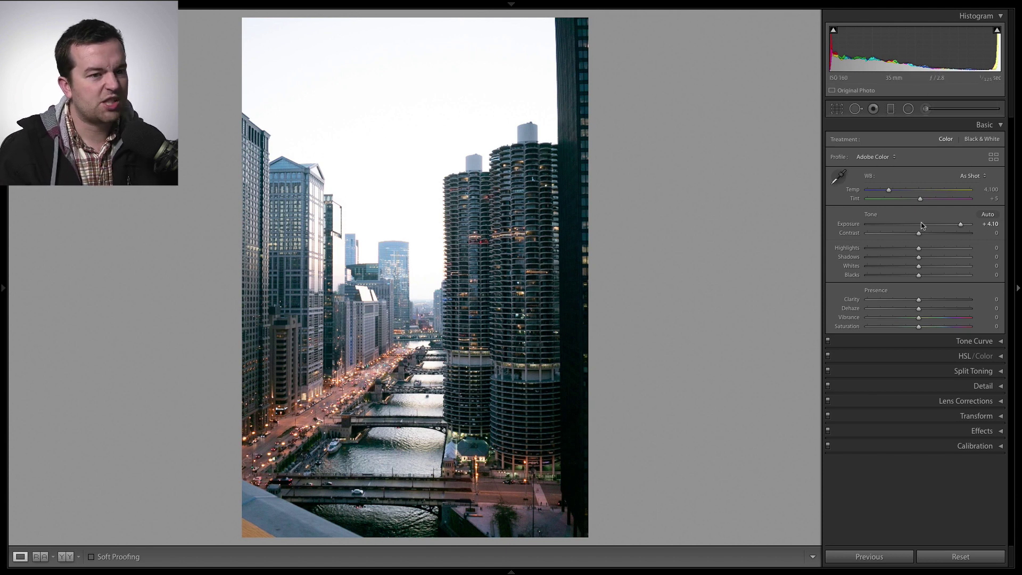
Crop the photo to cut the dark building at the right edge and the ledge at the bottom, rotating it 0.41 degrees
left_click(836, 109)
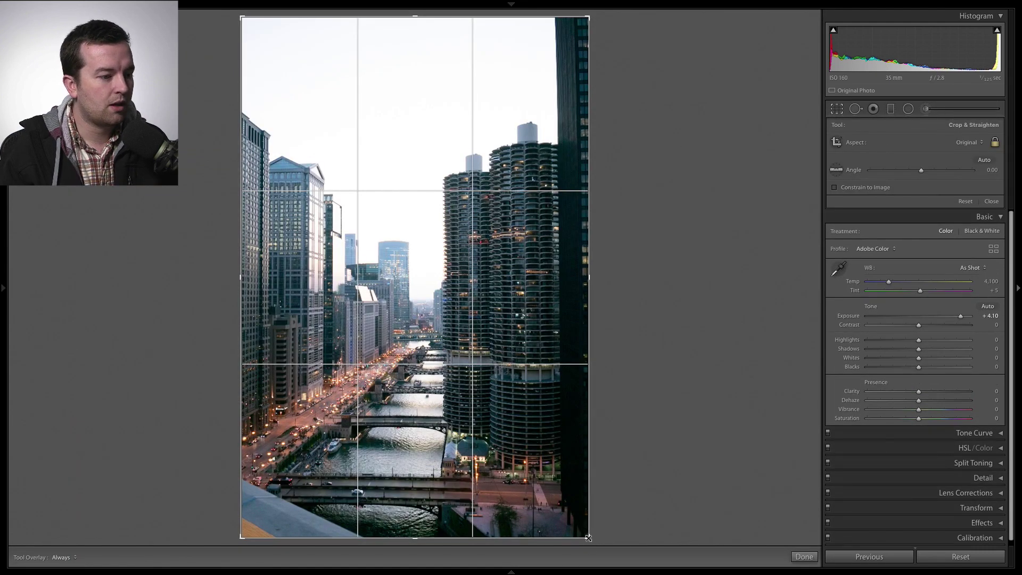
left_click_drag(588, 538, 569, 524)
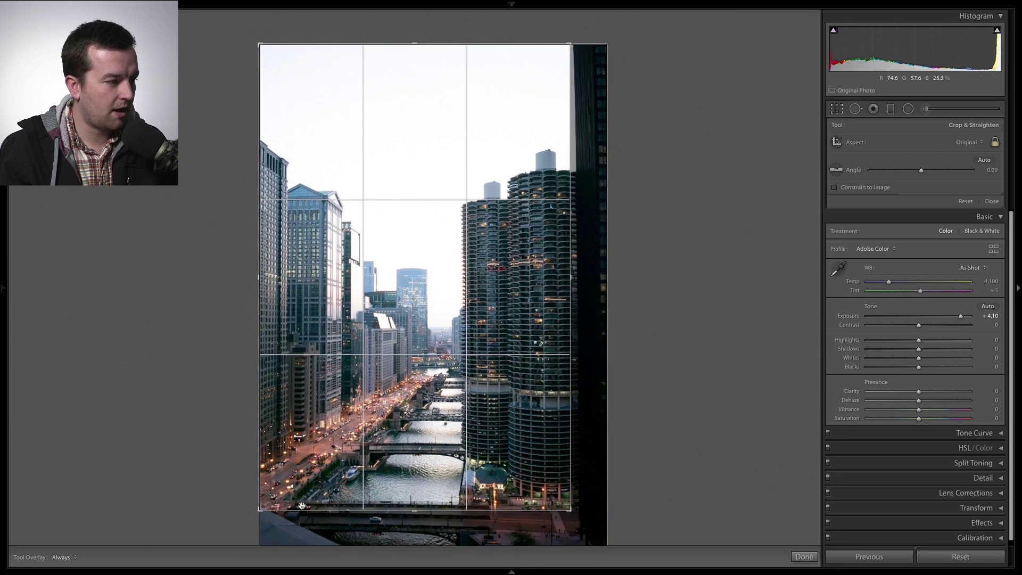
left_click_drag(568, 512, 566, 511)
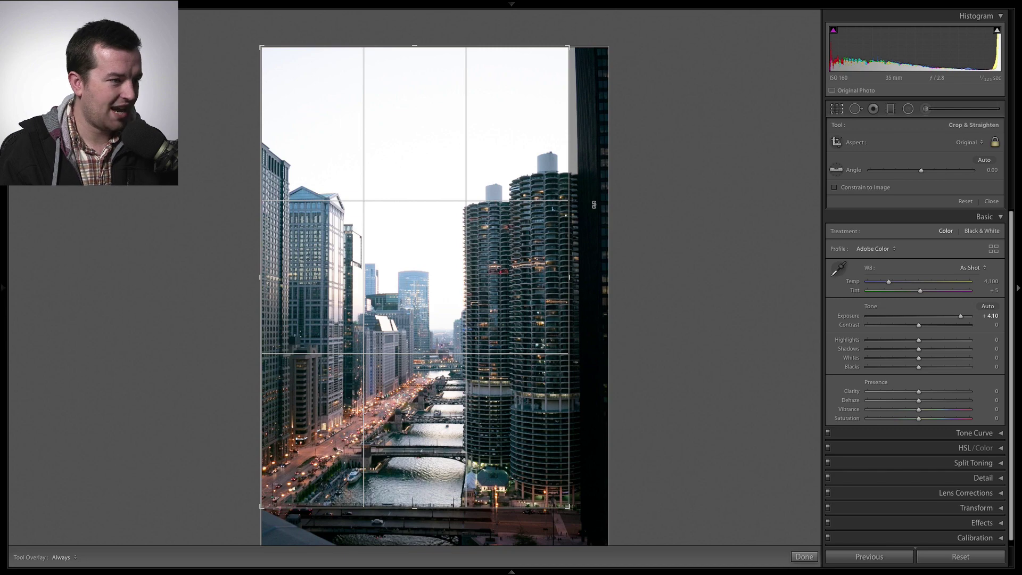
left_click_drag(594, 205, 596, 206)
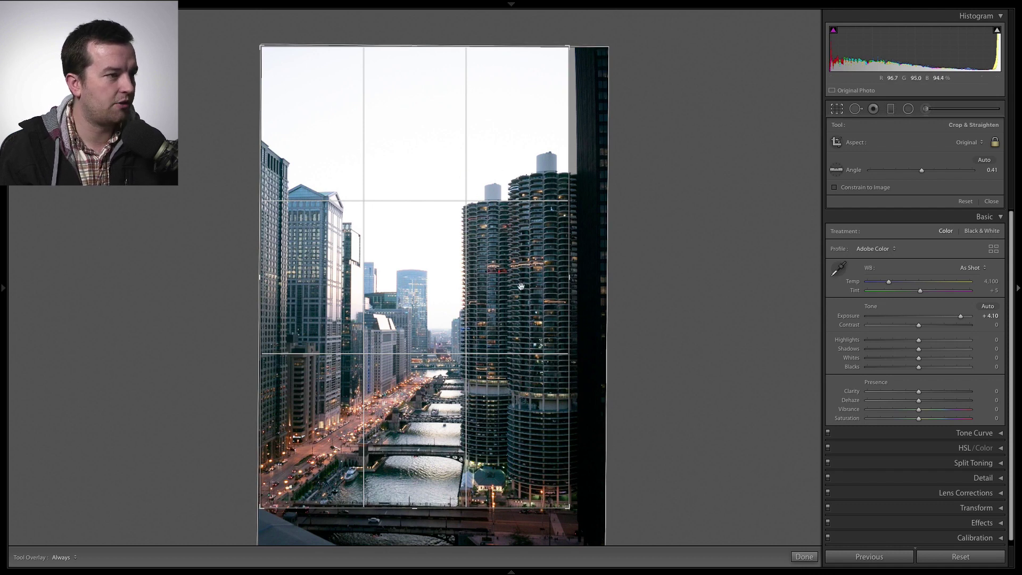
key("Return")
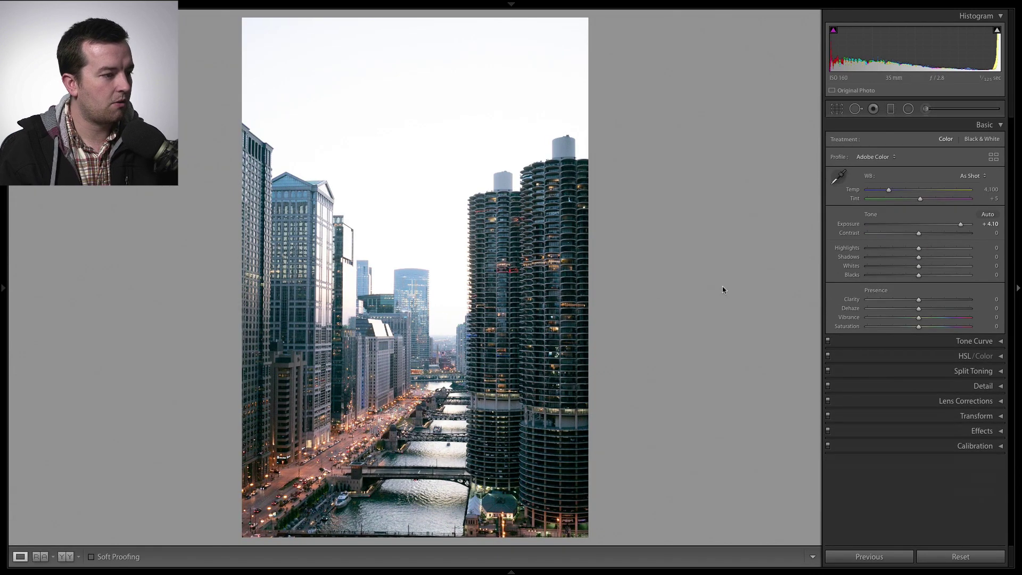
Tighten the crop slightly further at its lower-right corner, keeping the original aspect ratio
left_click(837, 109)
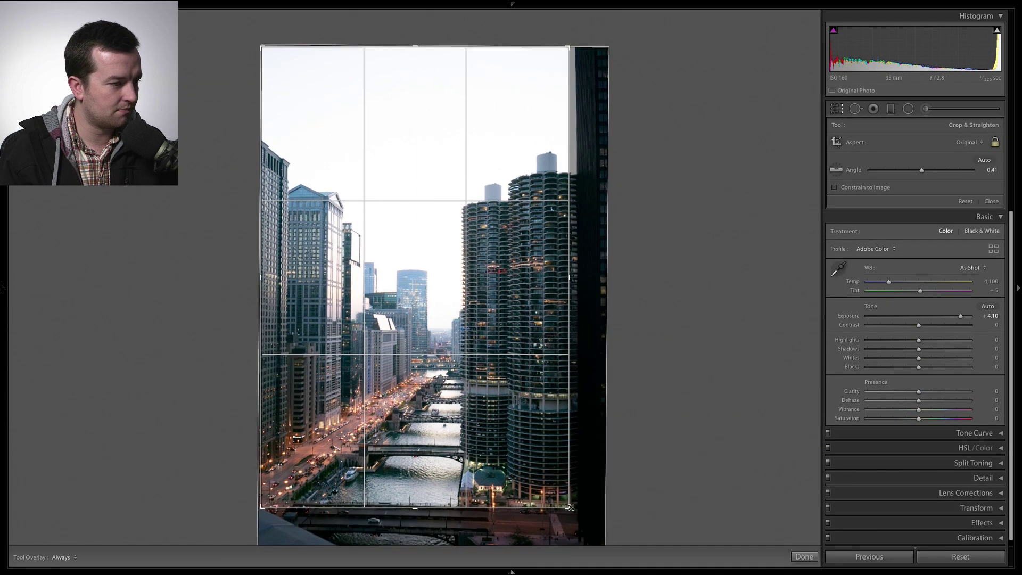
left_click_drag(569, 506, 564, 501)
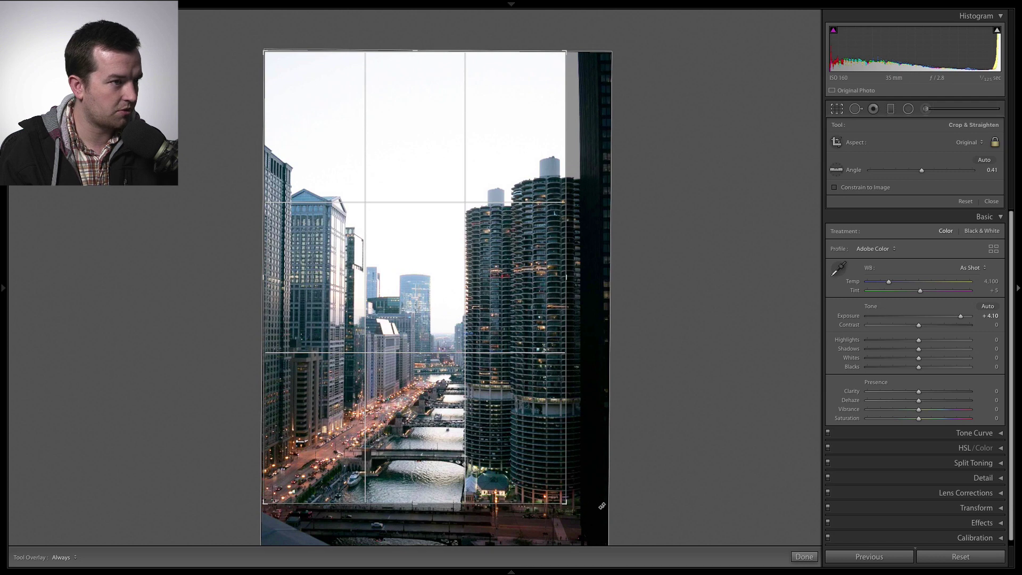
key("Return")
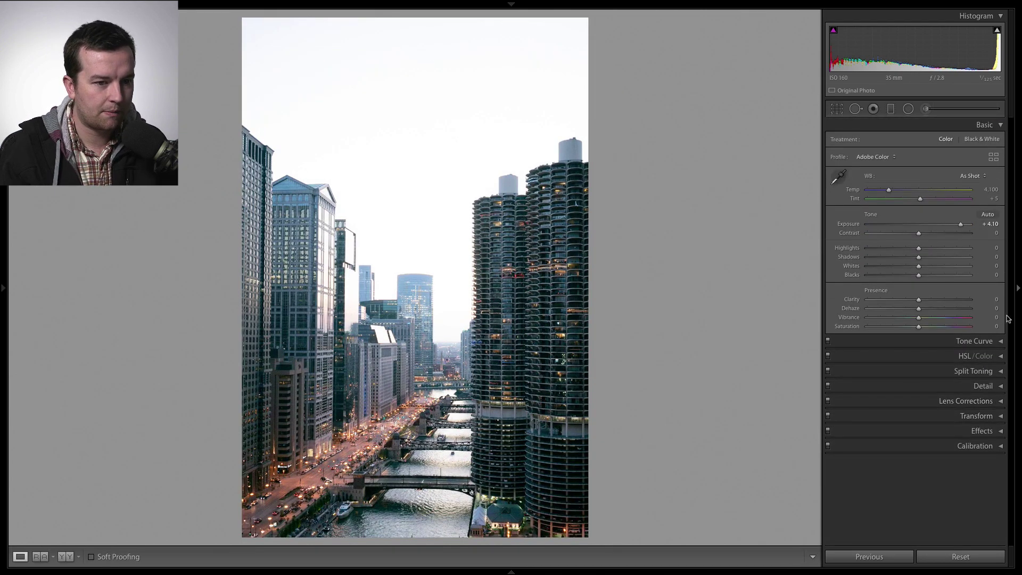
Try the Auto Upright perspective correction and turn Upright back off
left_click(1005, 417)
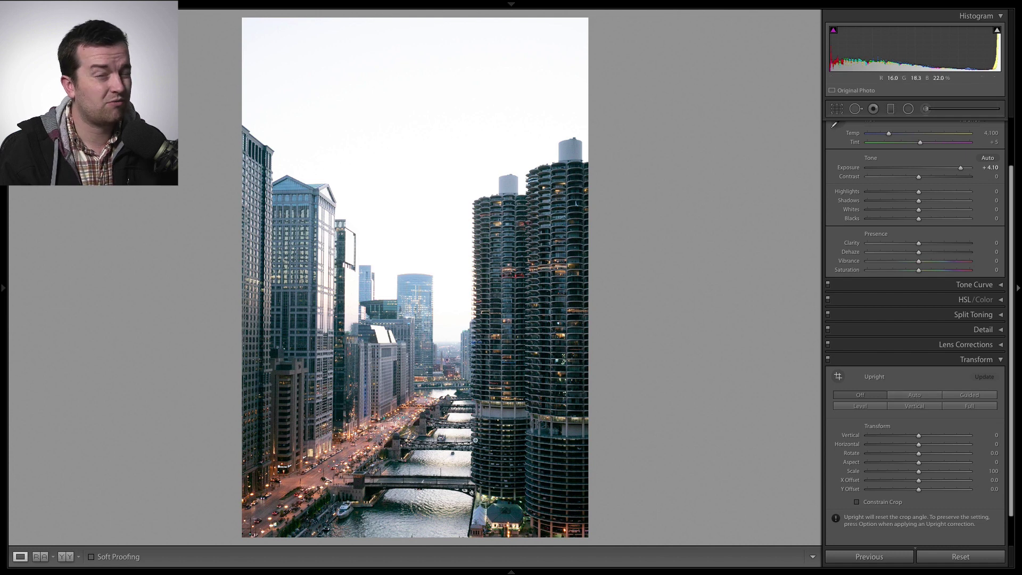
left_click(931, 398)
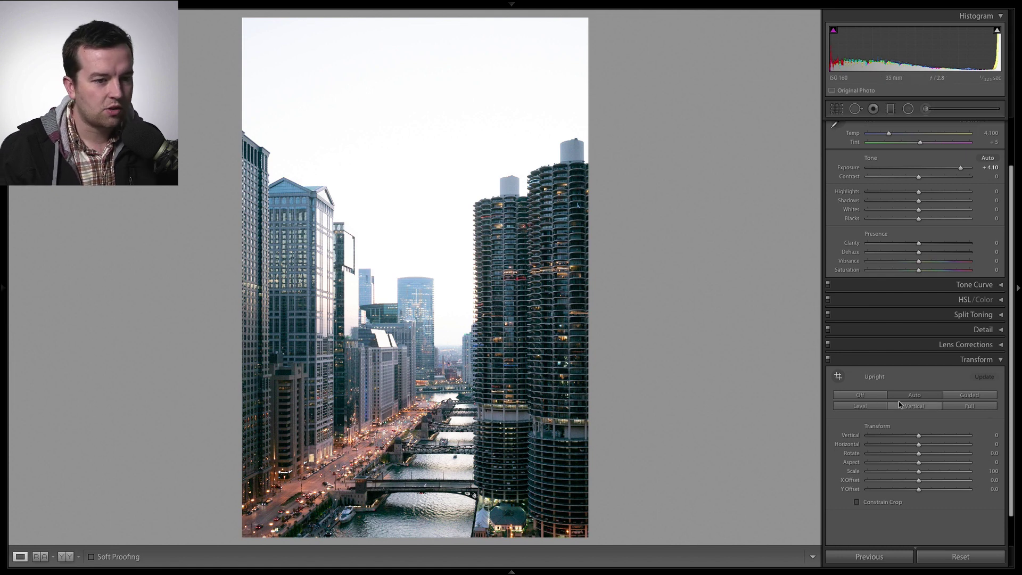
left_click(860, 394)
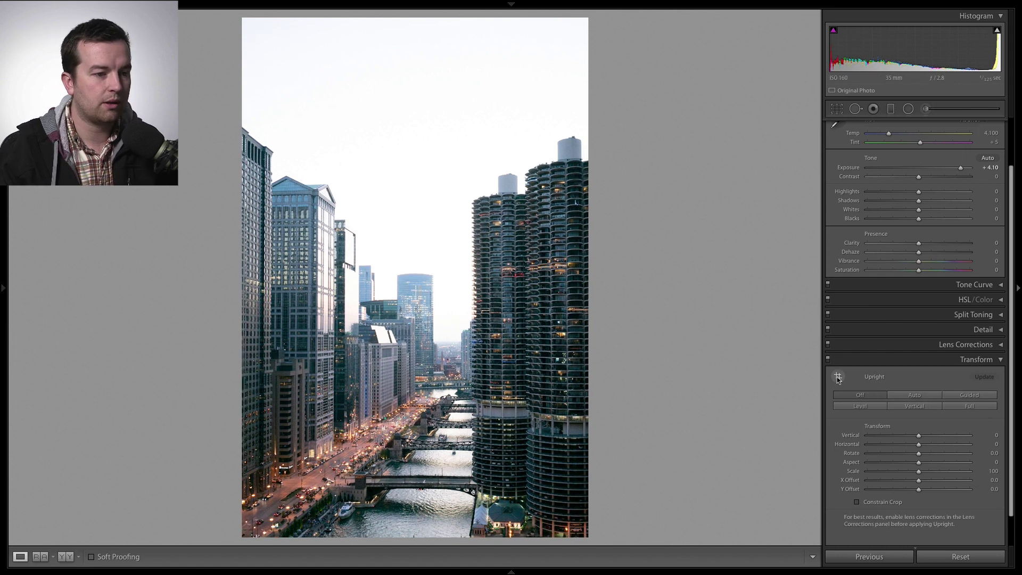
Apply a Guided Upright correction using vertical guides along the right round tower and the far-left building
left_click(838, 377)
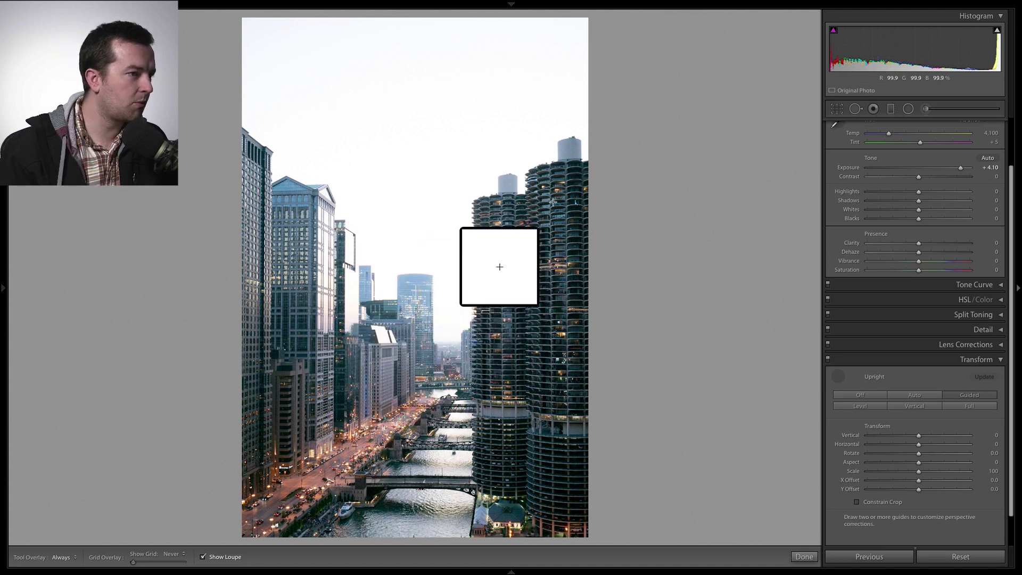
left_click_drag(565, 169, 568, 411)
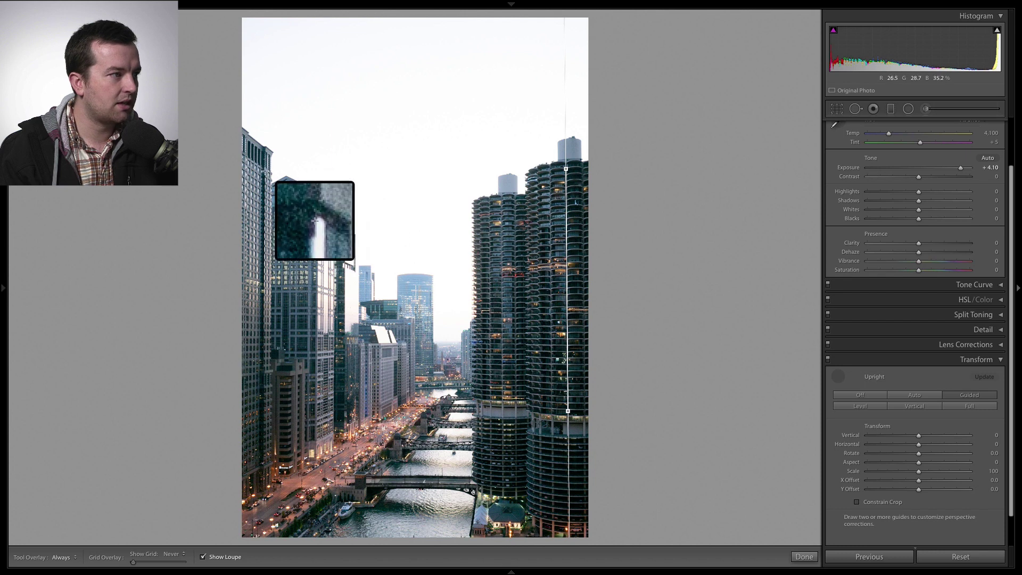
left_click_drag(265, 170, 264, 365)
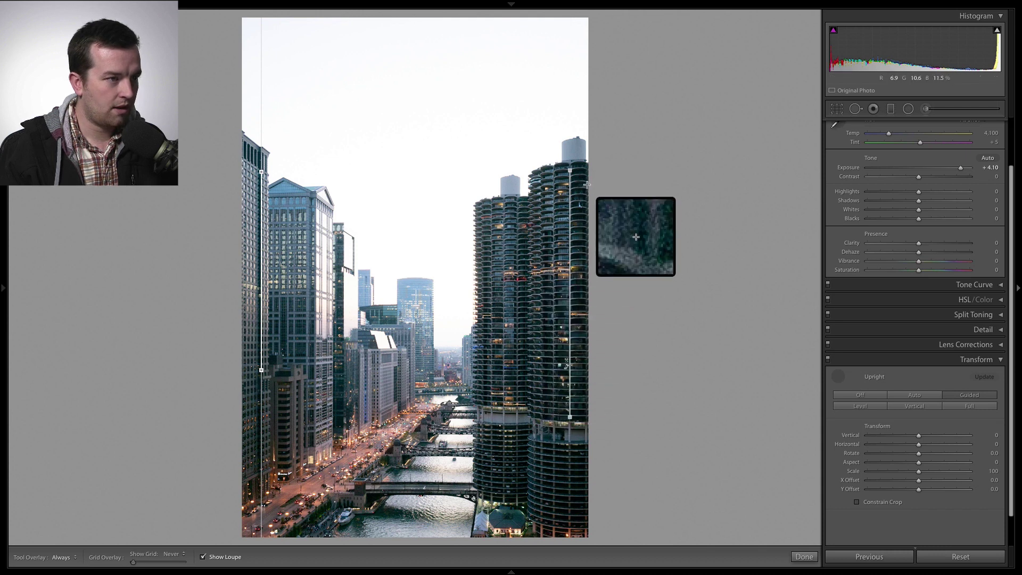
Try adding vertical guides at the right tower's outer edge and on the second building from the left, and finish the guided transform
left_click_drag(586, 168, 589, 431)
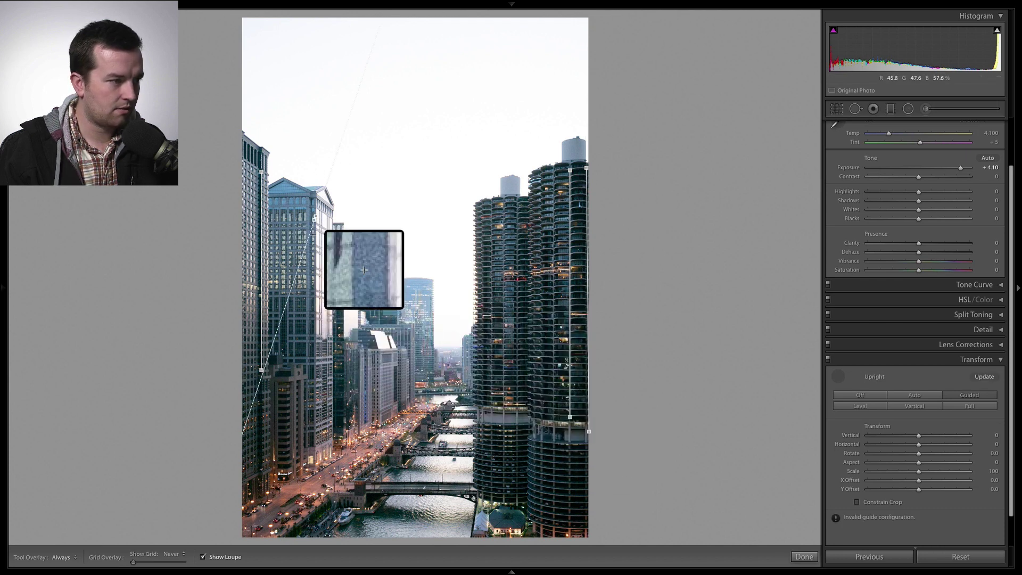
left_click_drag(315, 216, 316, 403)
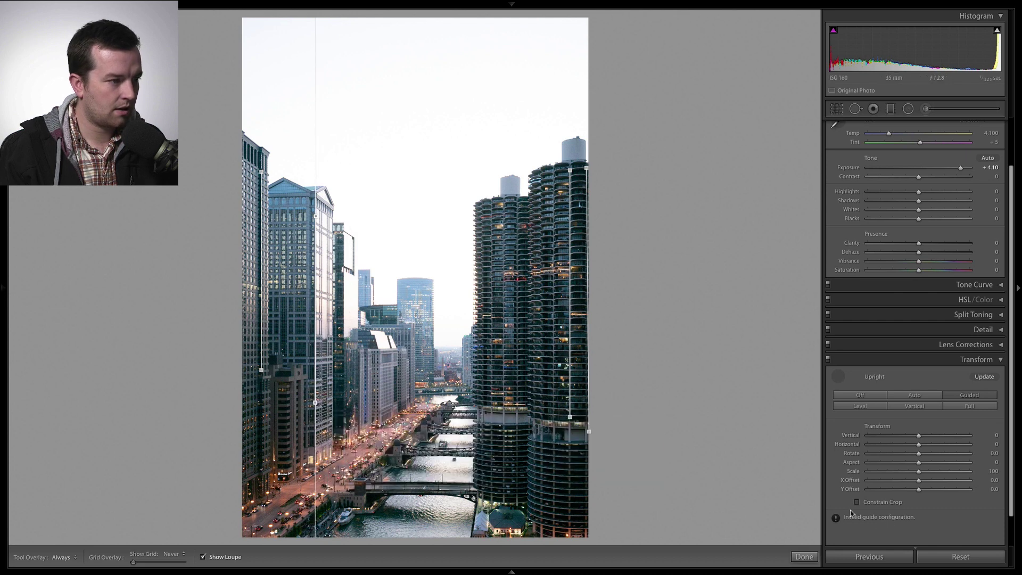
left_click(805, 556)
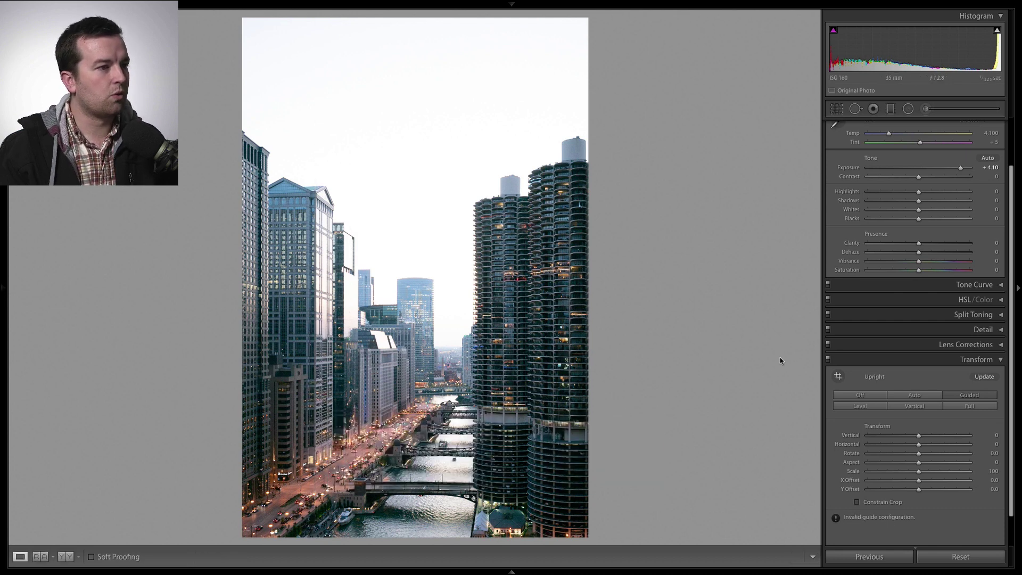
left_click(1003, 360)
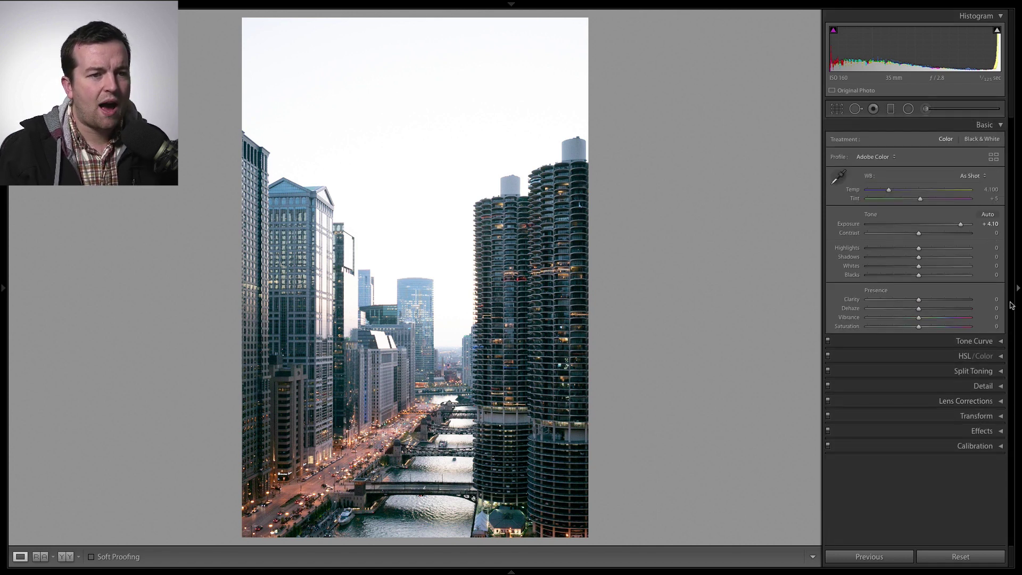
Reset Exposure to 0.00 and brighten the dark areas with Shadows at +79 and Blacks at +15
double_click(960, 226)
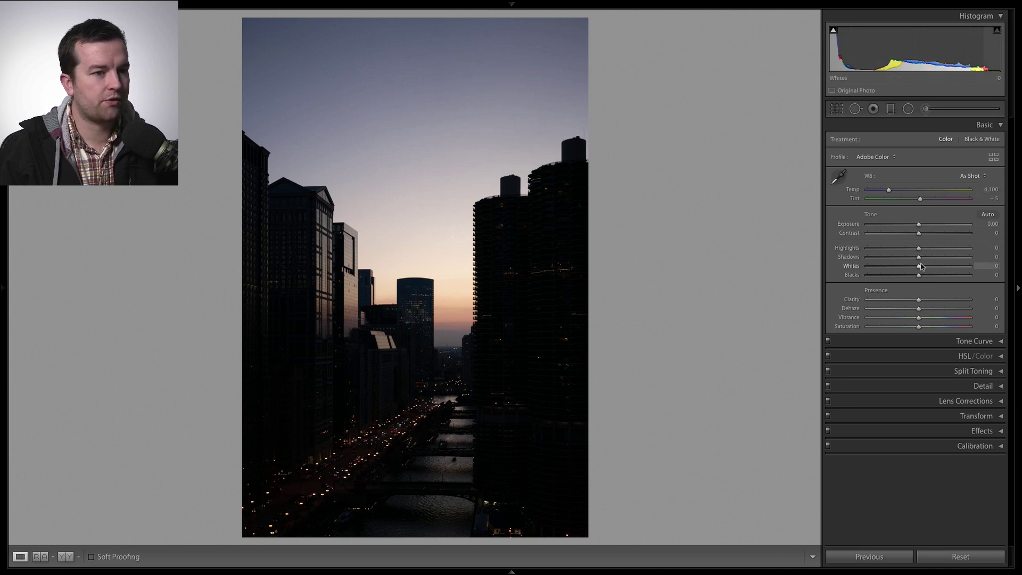
left_click_drag(919, 257, 957, 261)
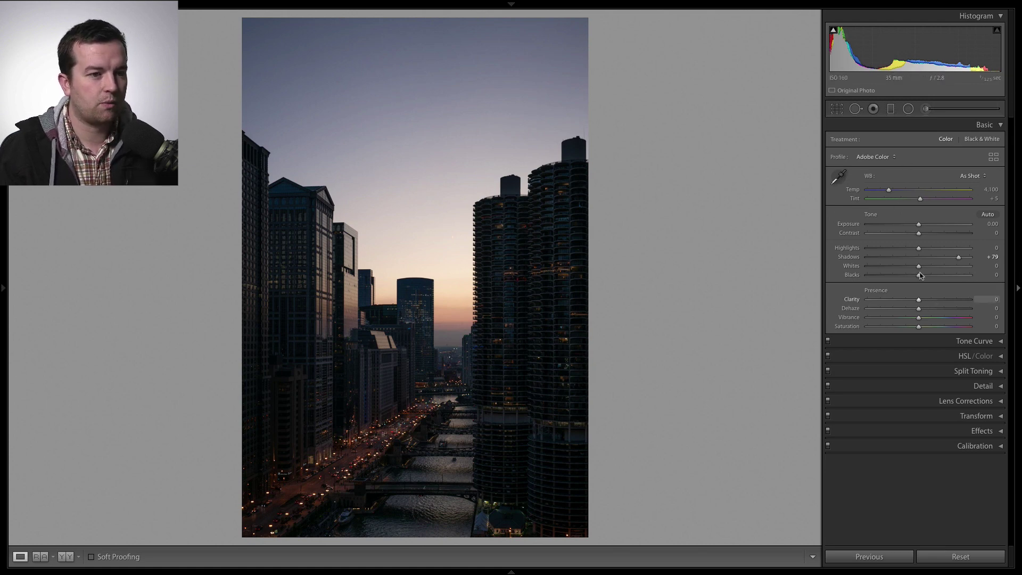
mouse_move(918, 276)
left_mouse_down()
mouse_move(952, 276)
mouse_move(931, 275)
left_mouse_up()
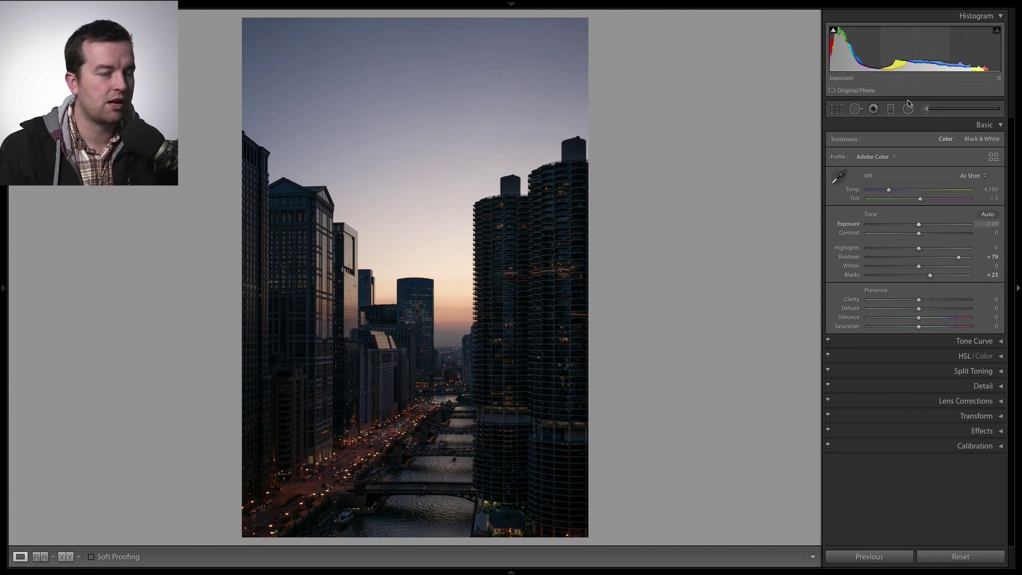
left_click_drag(990, 275, 924, 278)
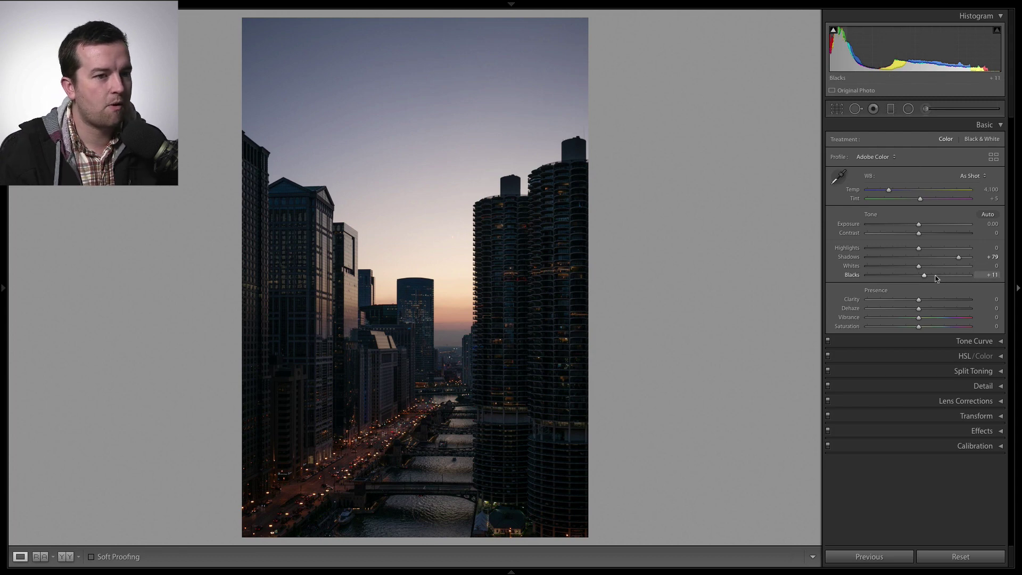
left_click_drag(926, 276, 929, 280)
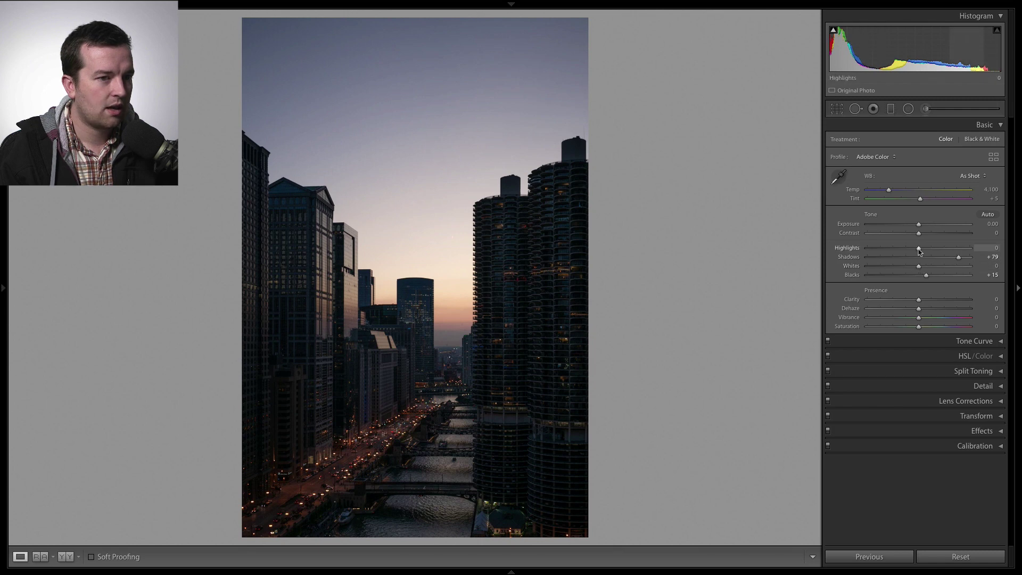
Set Highlights to −26, Whites to −9 and Exposure to +0.40
left_click_drag(919, 249, 972, 275)
left_click_drag(896, 273, 916, 275)
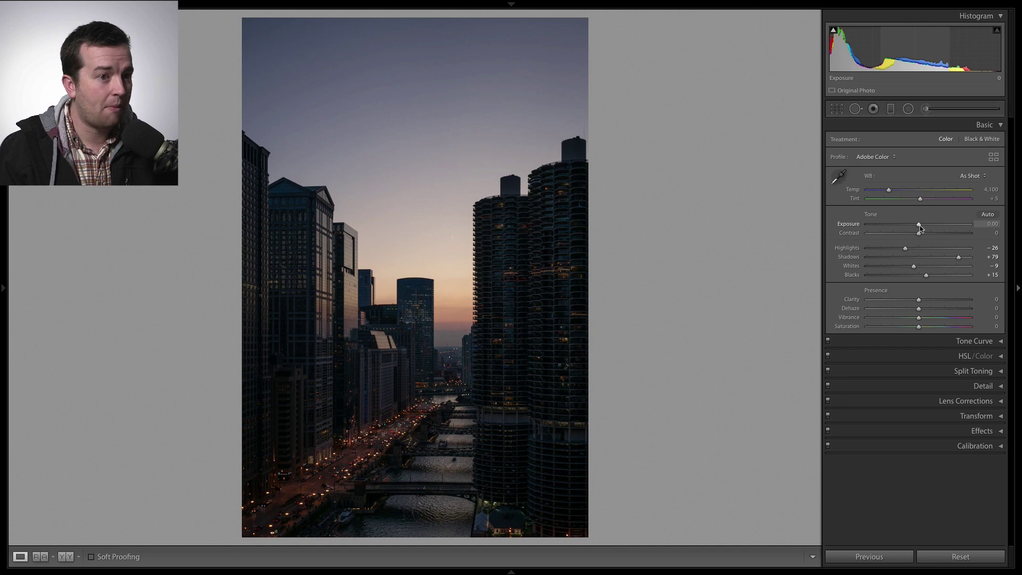
left_click_drag(920, 226, 924, 226)
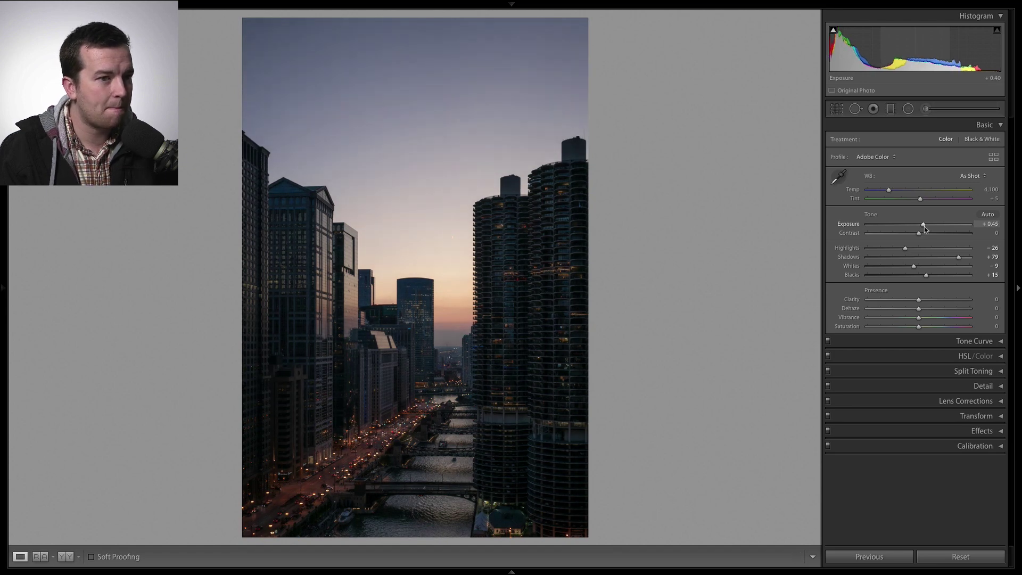
left_click_drag(924, 226, 922, 225)
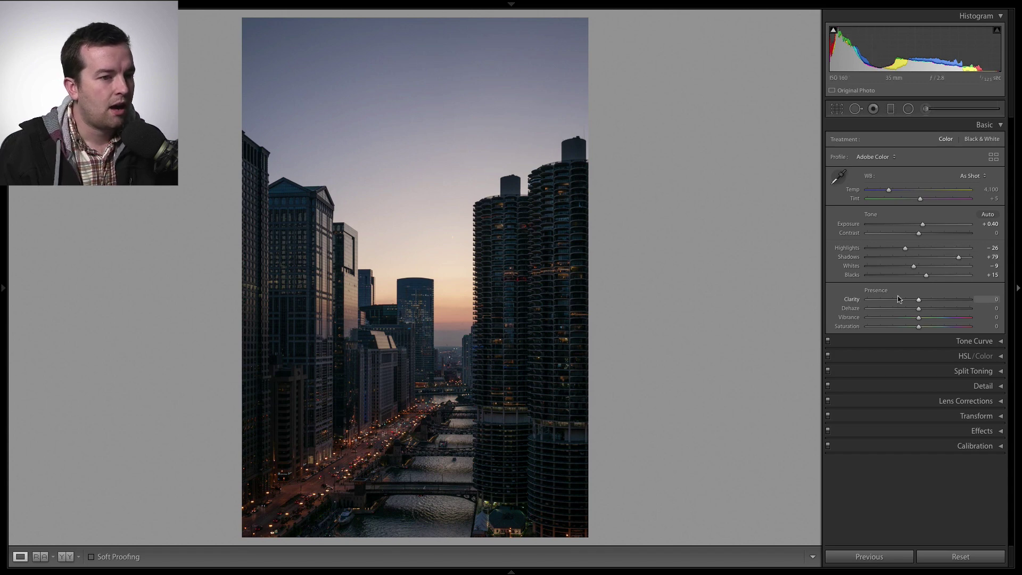
Set Clarity to +30 and inspect the street, bridges and river up close
left_click_drag(921, 300, 935, 301)
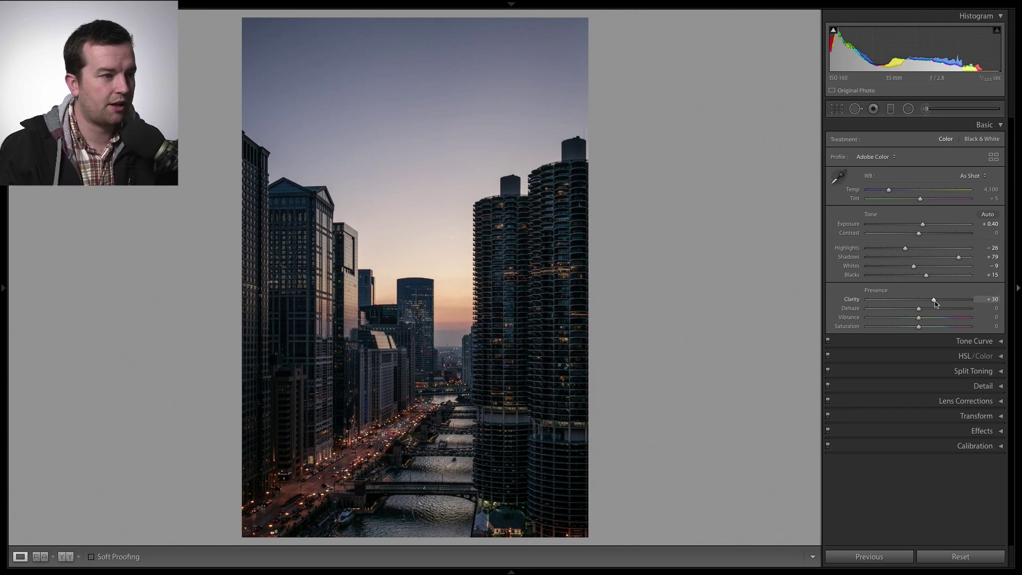
left_click(391, 398)
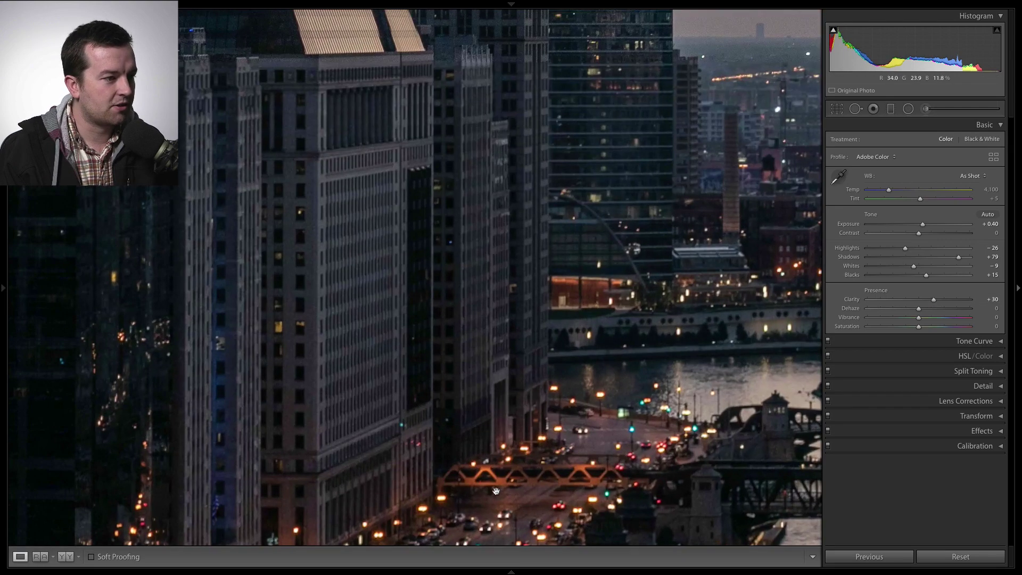
left_click_drag(391, 398, 460, 212)
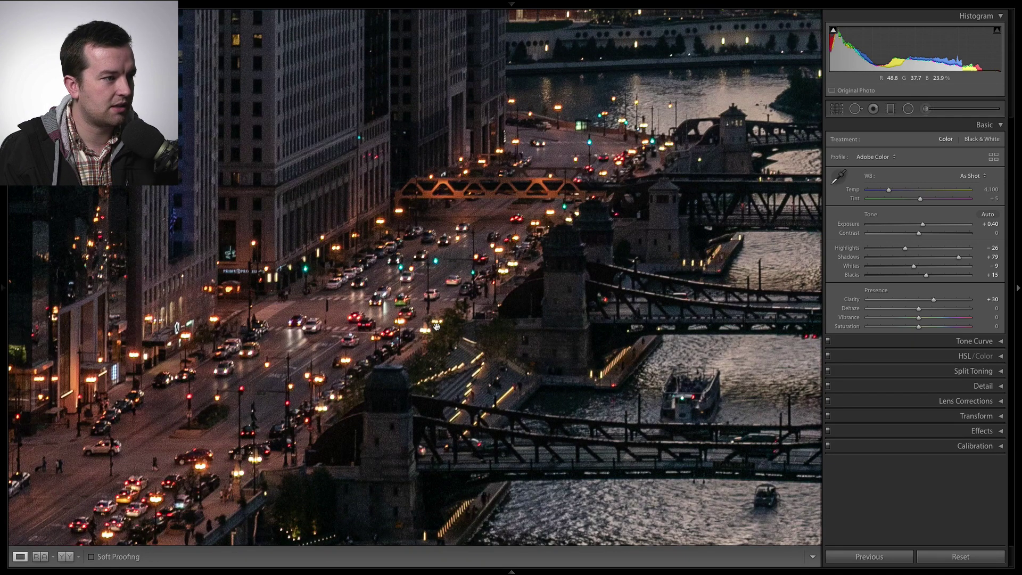
left_click(545, 292)
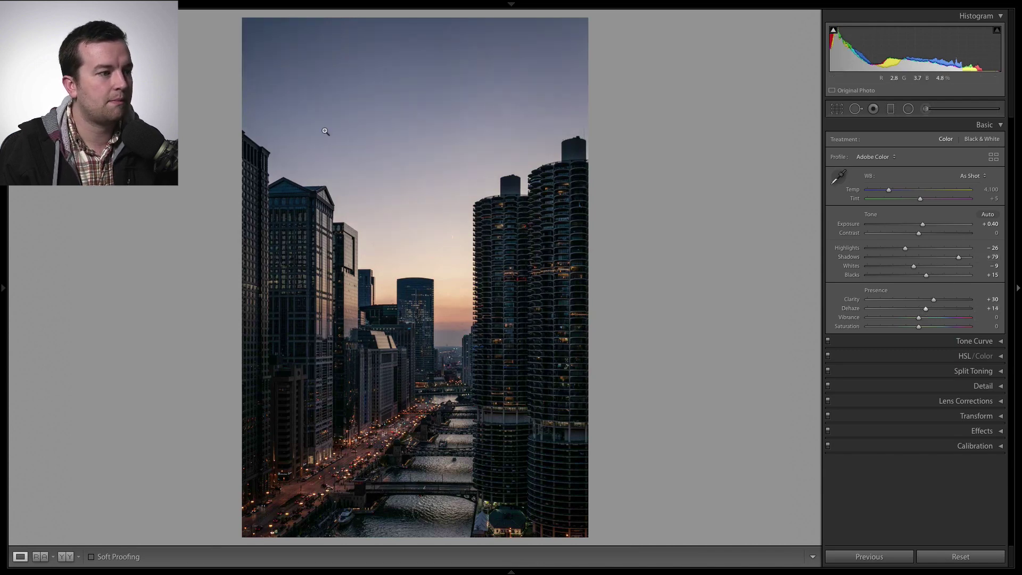
Reset Dehaze to 0 and try Vibrance at +100
double_click(924, 311)
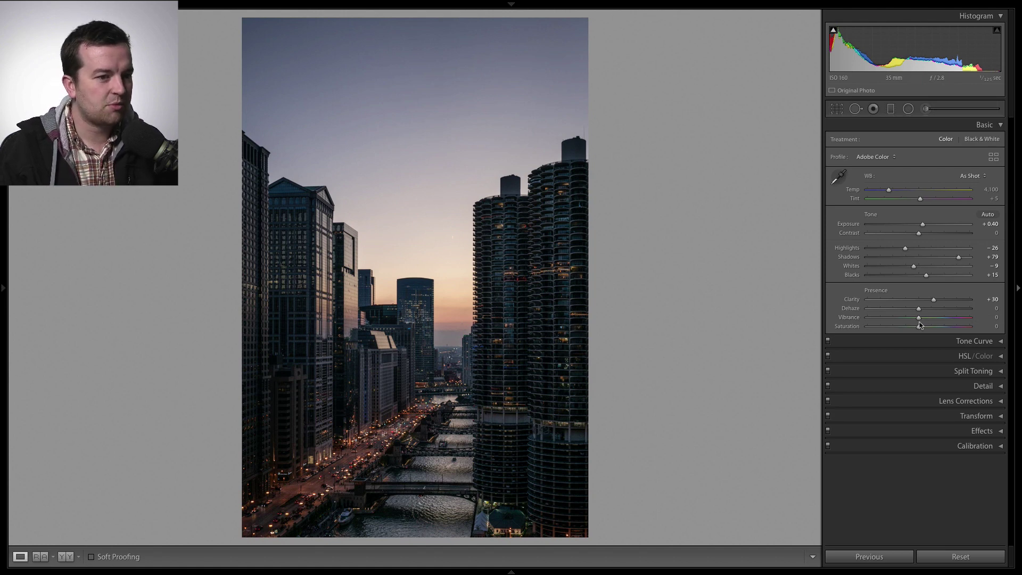
left_click_drag(918, 317, 1018, 323)
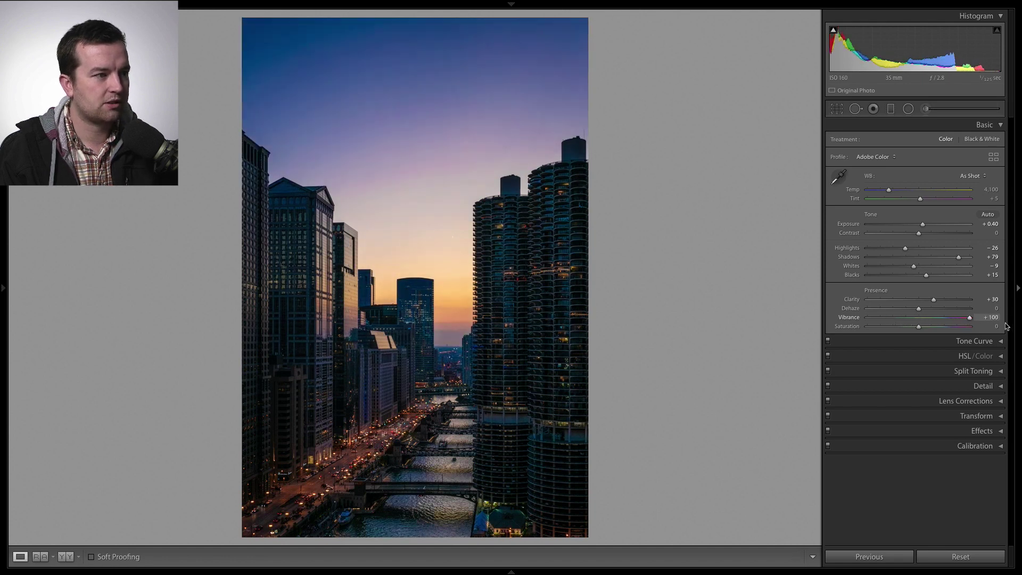
Set Saturation to +15 and examine the round tower's details up close
left_click_drag(982, 329, 924, 331)
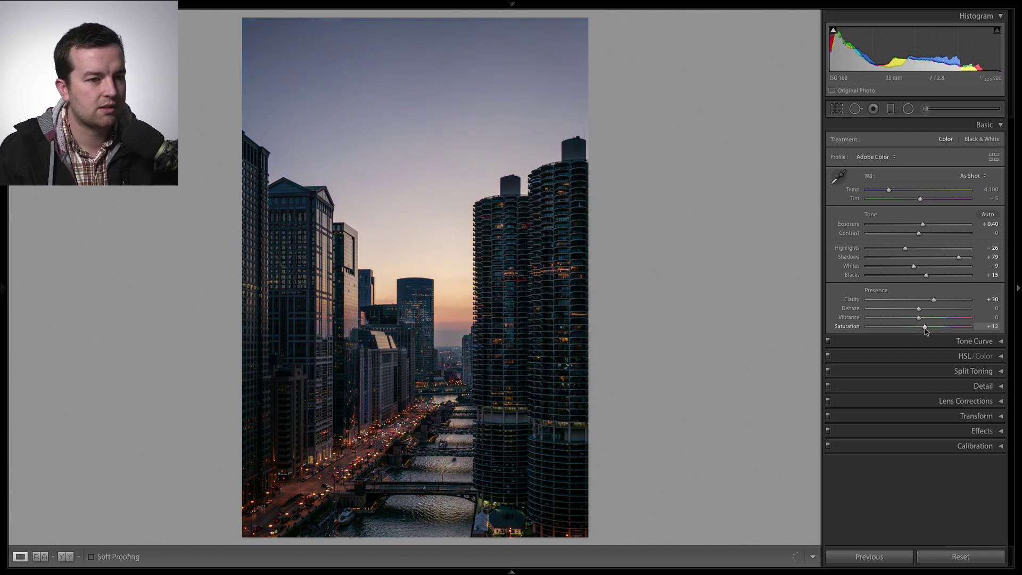
left_click_drag(925, 328, 925, 329)
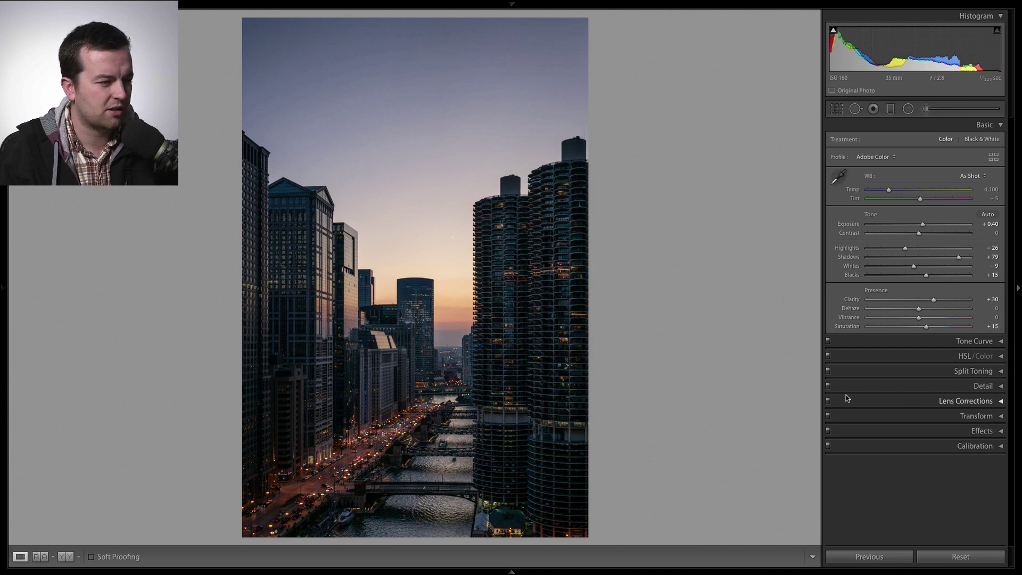
left_click(490, 399)
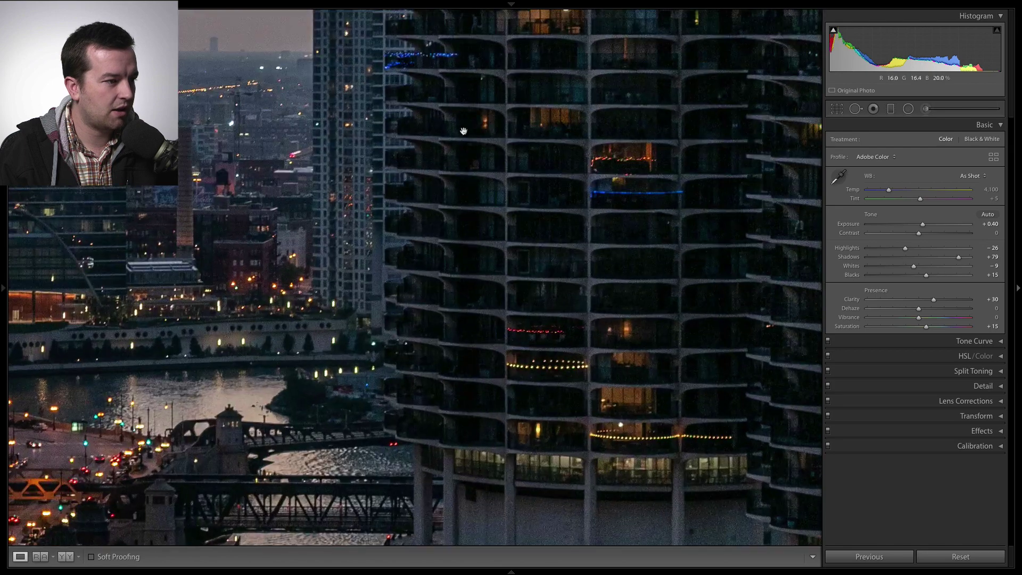
Inspect the towers and sky up close, set luminance noise reduction to 33, and return to the full image
left_click_drag(450, 96, 604, 426)
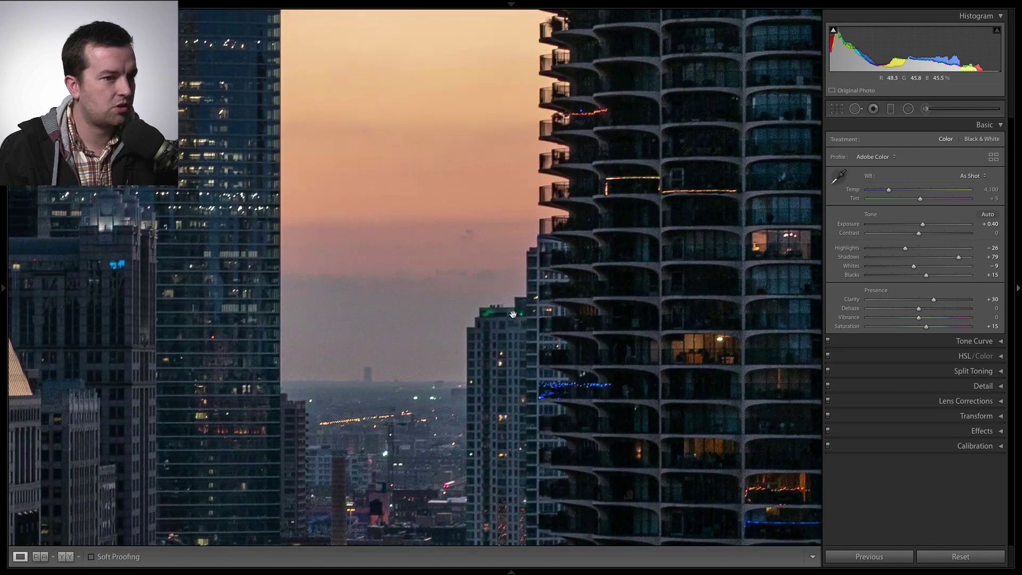
left_click(1003, 387)
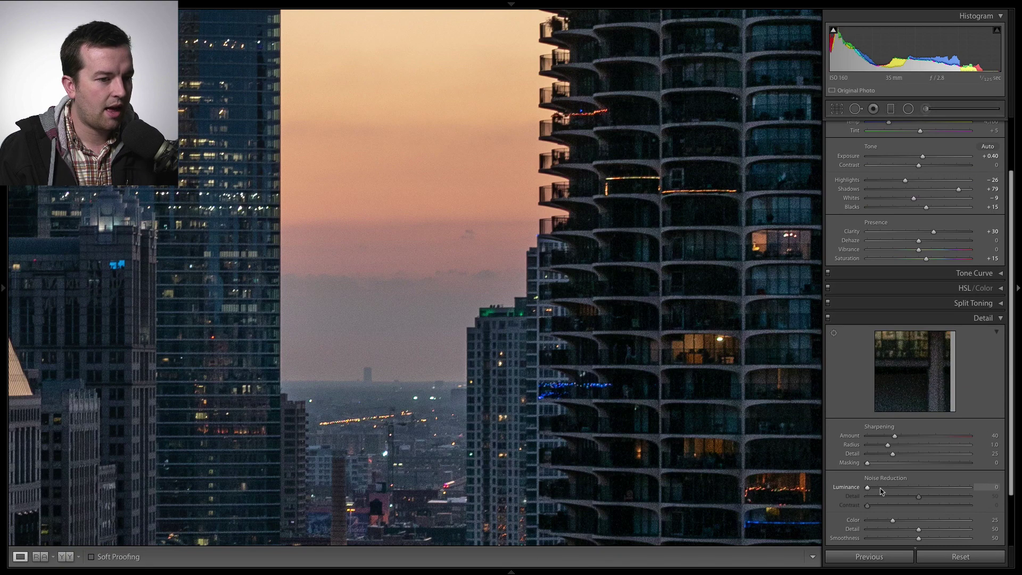
left_click(887, 488)
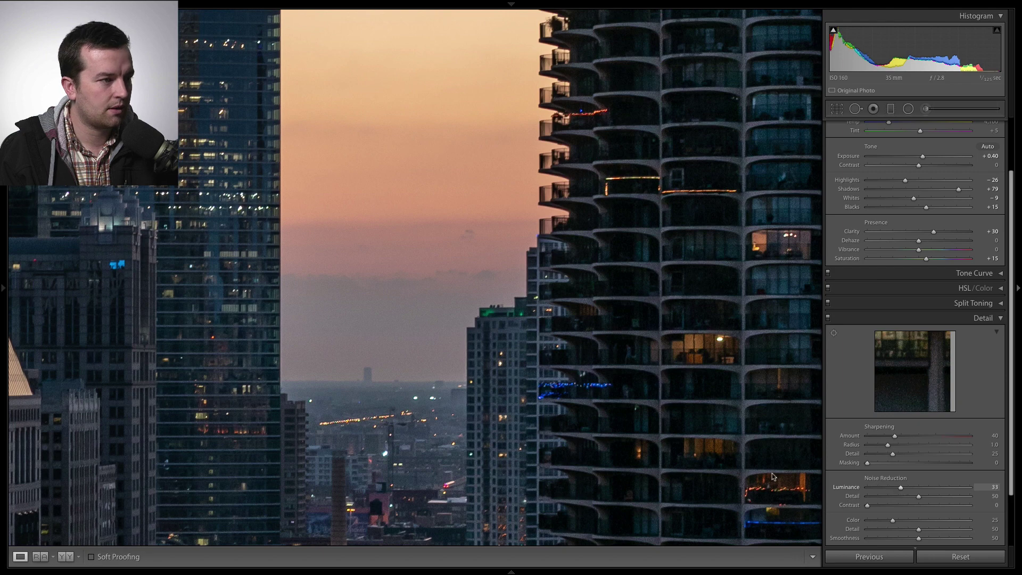
left_click(669, 302)
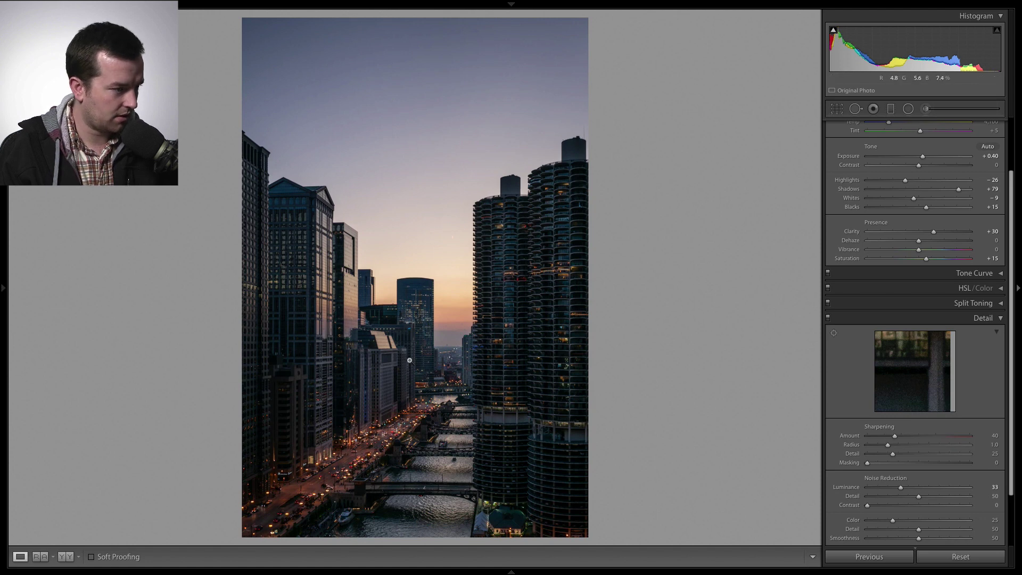
left_click(1000, 318)
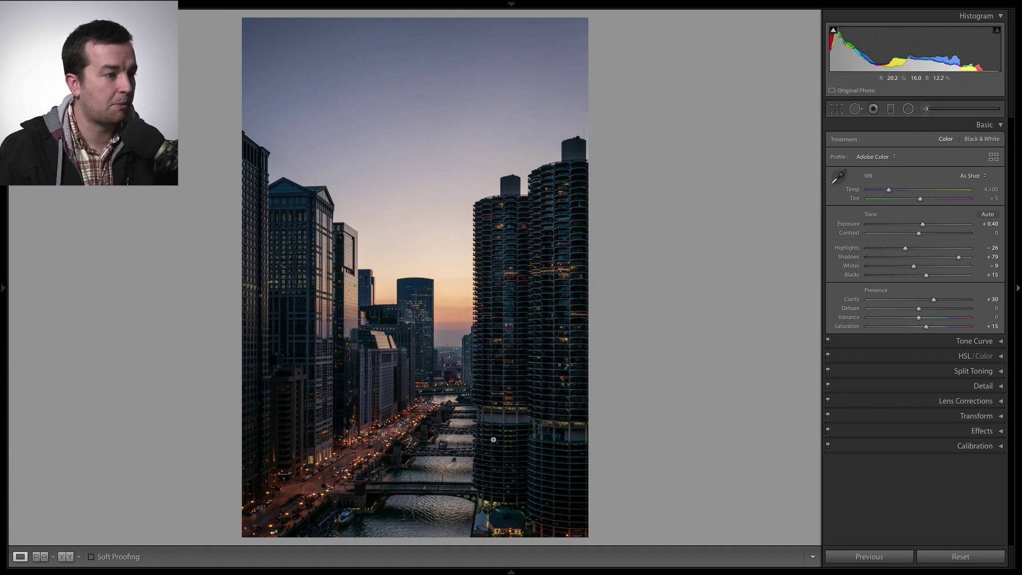
Start a new Adjustment Brush mask with the mask overlay shown, brush size 8.6 and feather 72
left_click(925, 108)
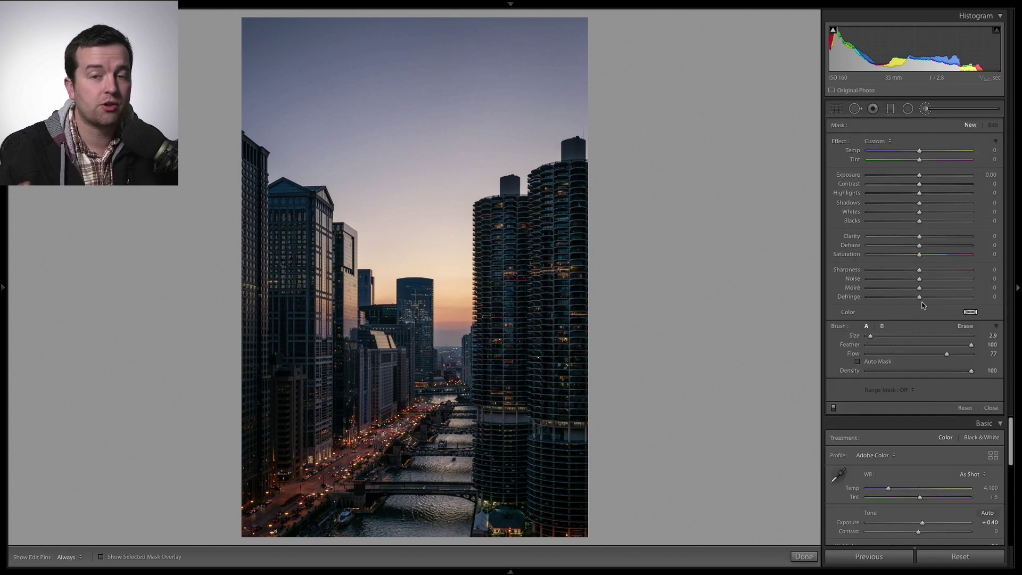
left_click(119, 560)
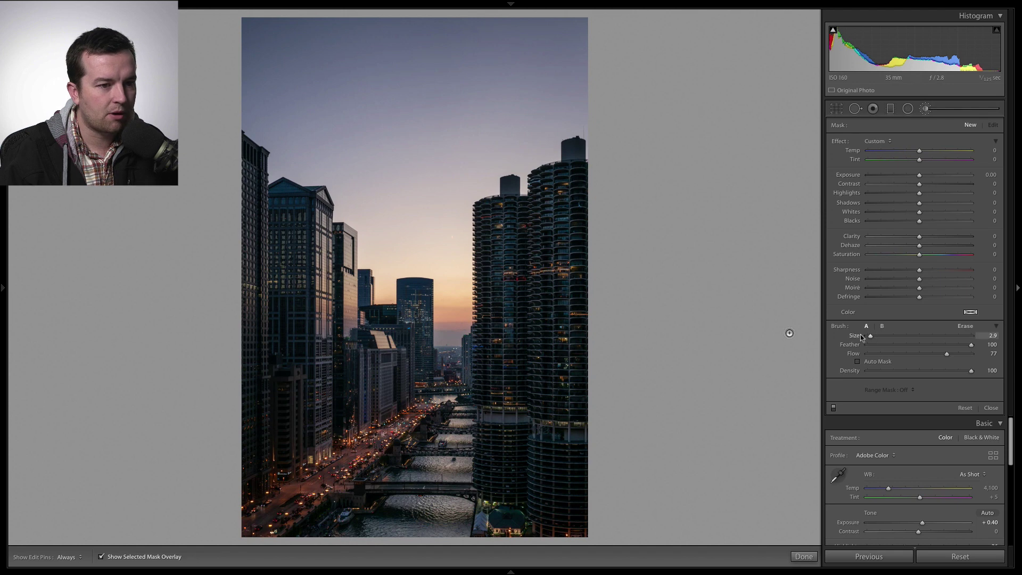
left_click(997, 329)
left_click(997, 329)
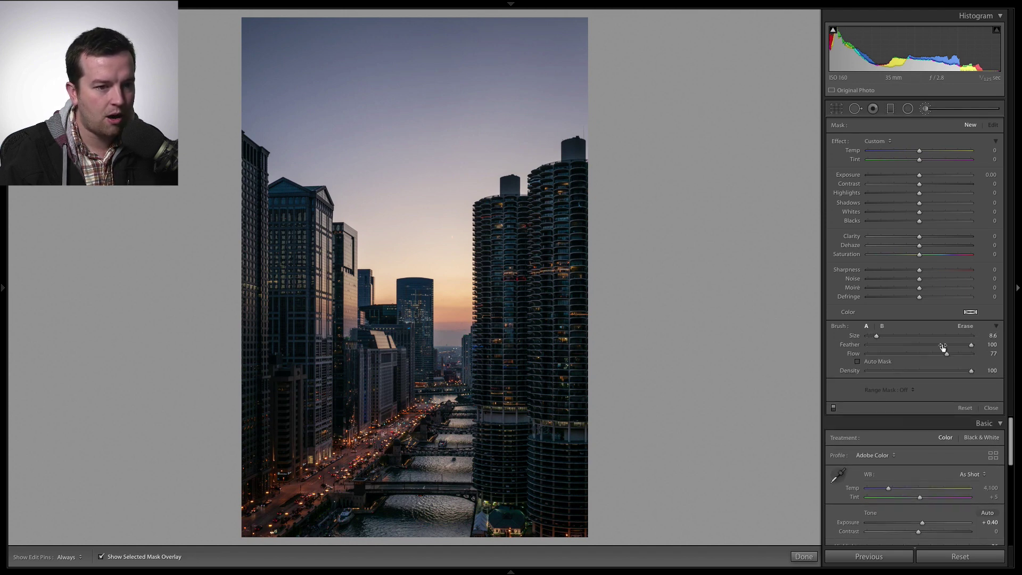
left_click_drag(970, 345, 942, 346)
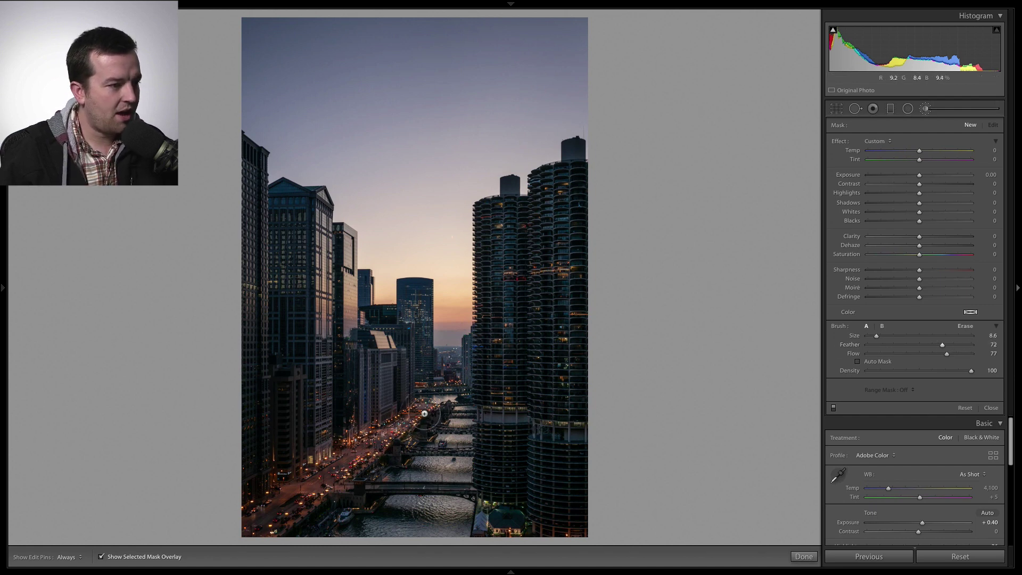
Paint the brush mask along the lit street from the foreground up to the distant vanishing point
key("h")
left_click_drag(391, 444, 266, 521)
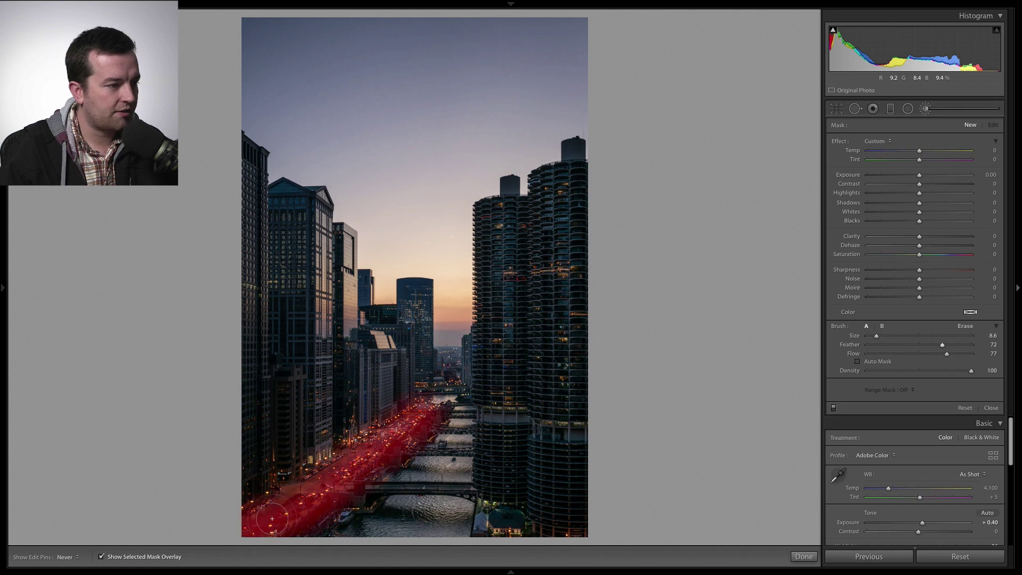
mouse_move(364, 454)
left_mouse_down()
mouse_move(400, 418)
mouse_move(423, 412)
mouse_move(413, 413)
mouse_move(458, 357)
mouse_move(451, 377)
left_mouse_up()
key("h")
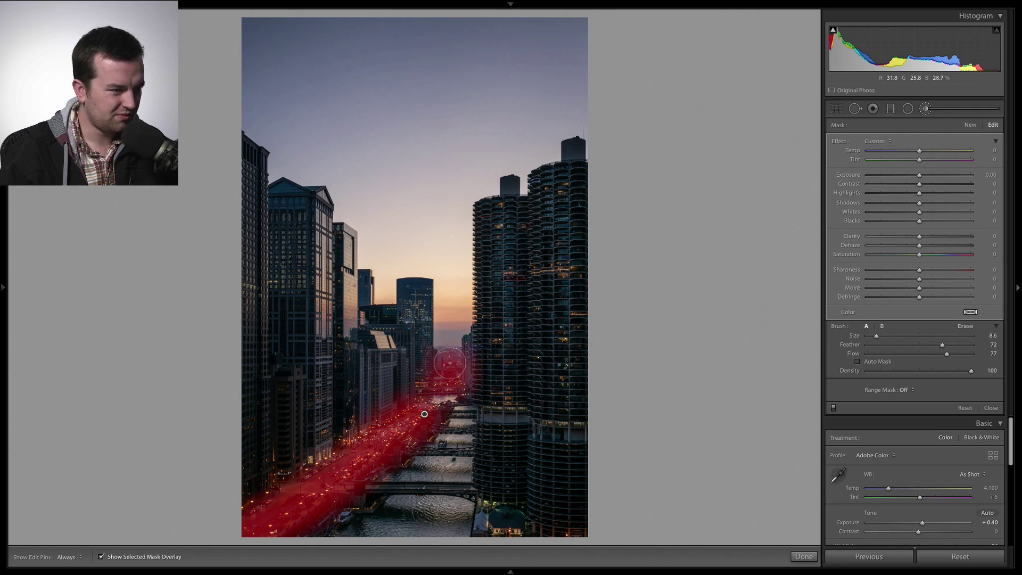
Erase mask spill around the distant buildings with an auto-masked eraser of size 3.4, and undo the last stroke
left_click(967, 326)
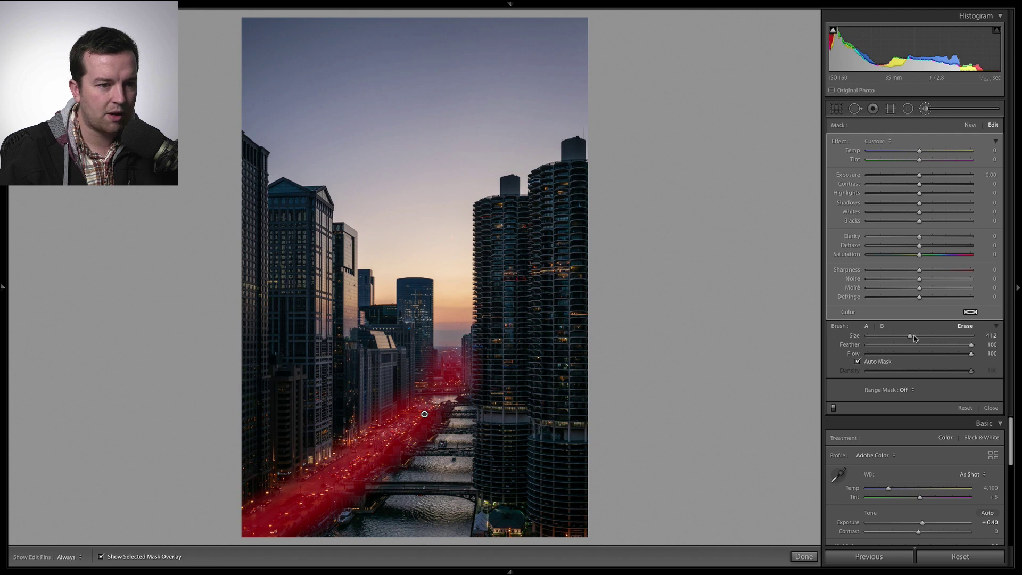
left_click_drag(910, 336, 870, 341)
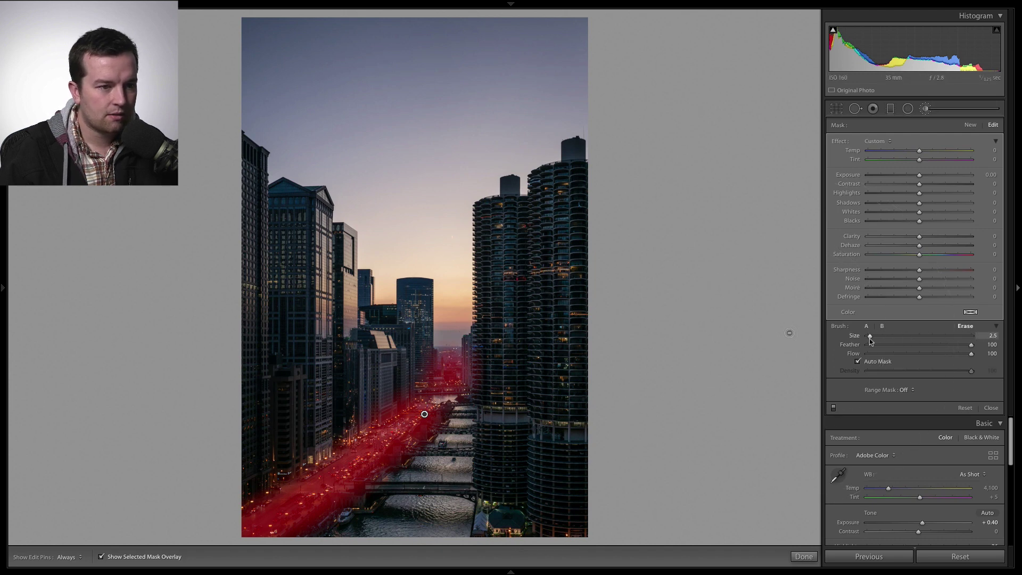
key("h")
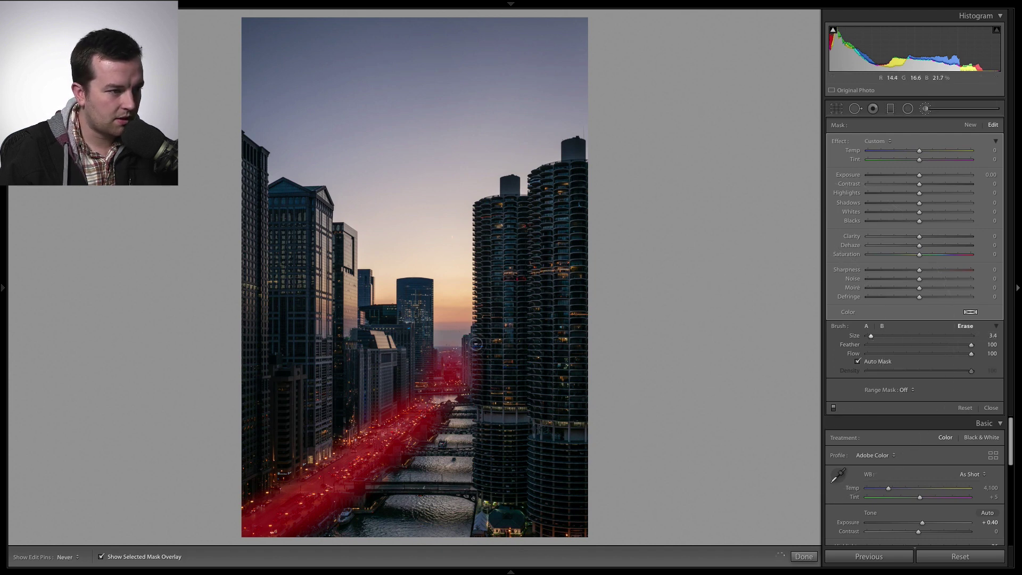
key("h")
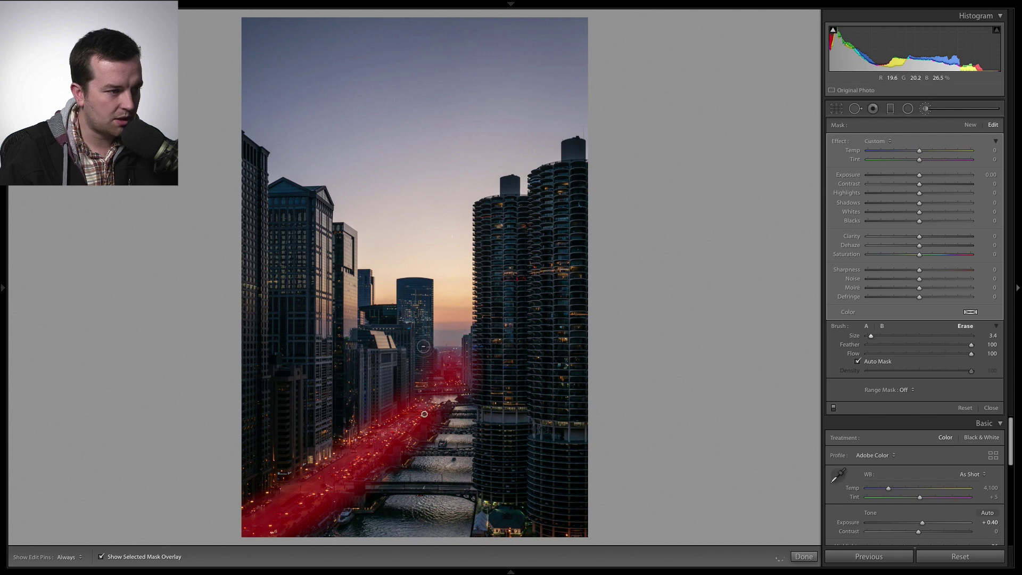
left_click_drag(431, 367, 431, 397)
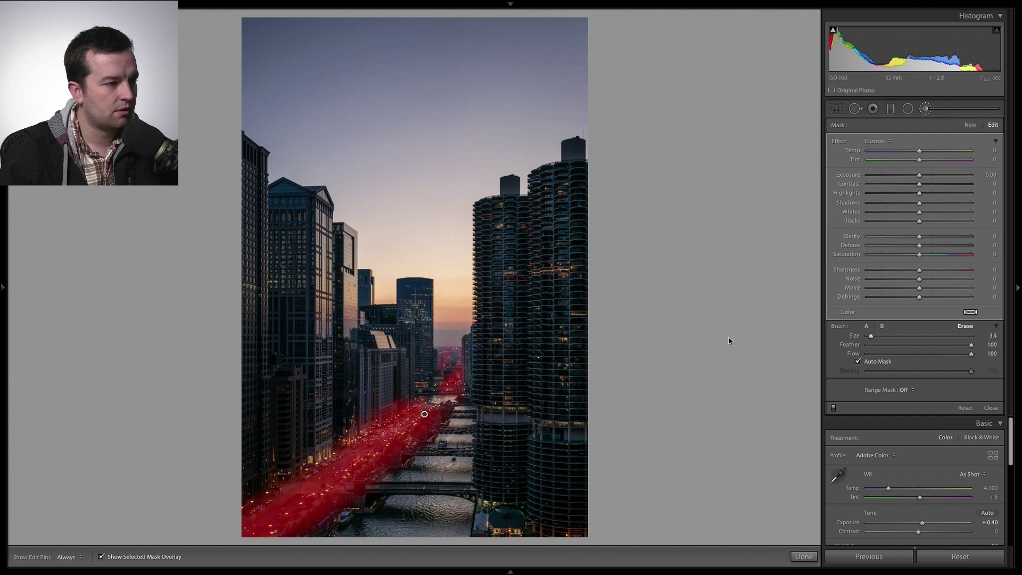
key("ctrl+z")
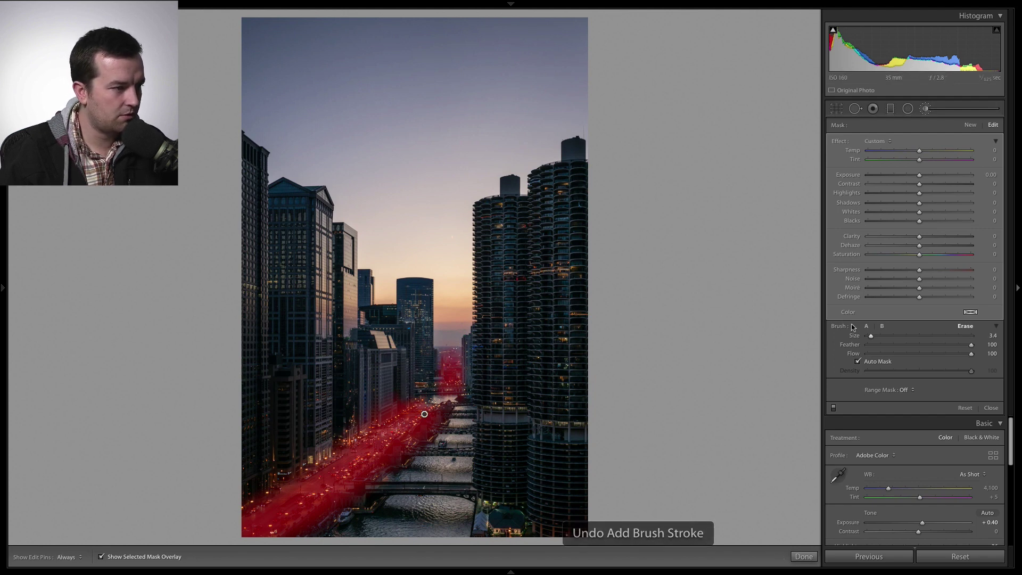
Set the eraser size to 13.8 and hide the mask overlay
left_click_drag(871, 335, 882, 336)
key("h")
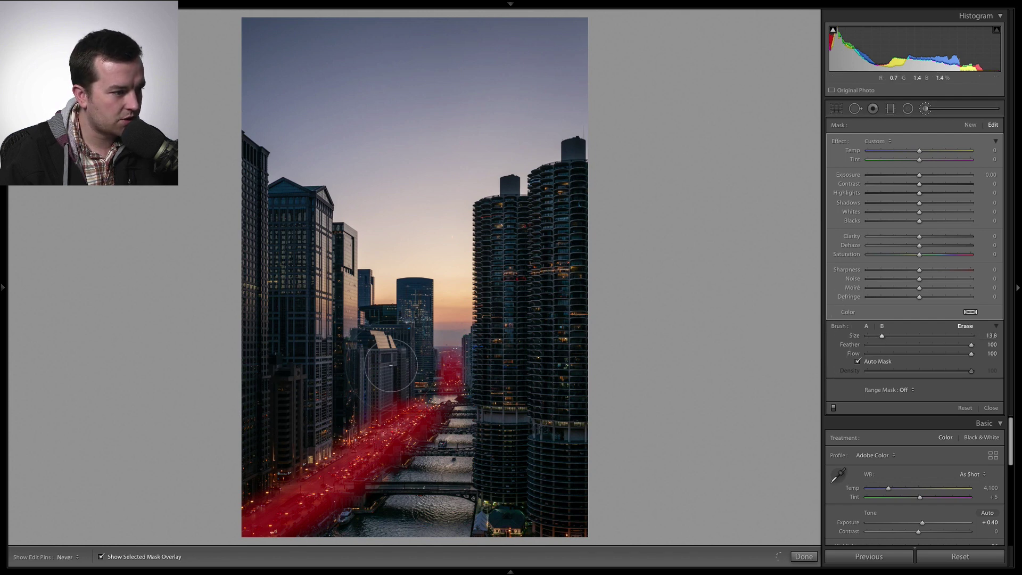
key("h")
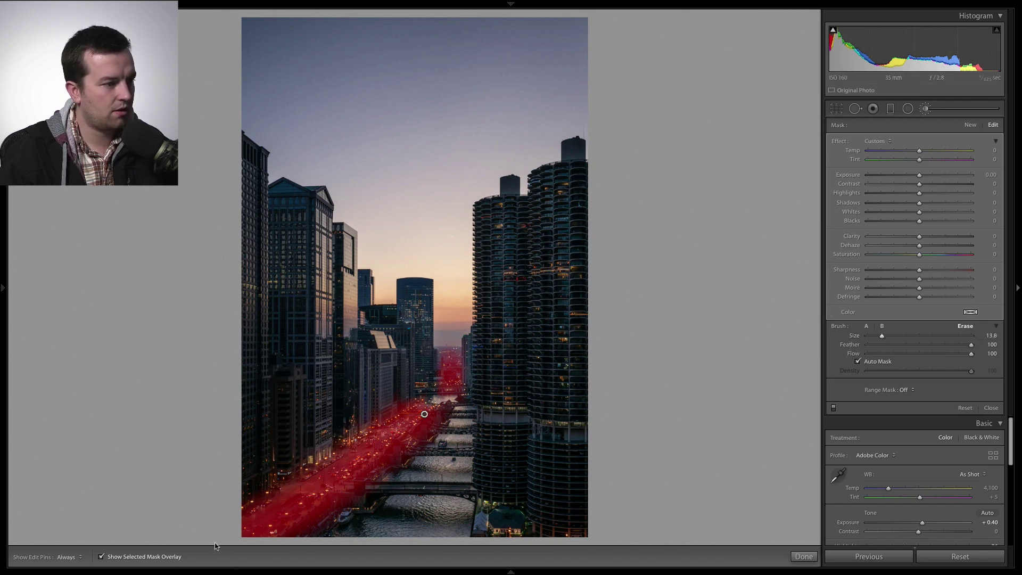
left_click(103, 557)
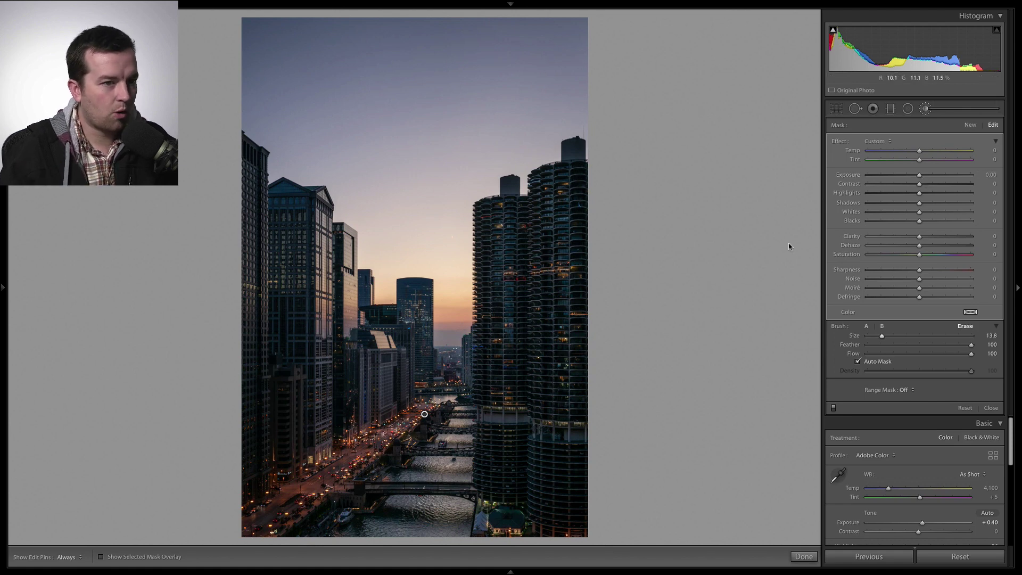
Warm and brighten the street mask with Temp 47, Shadows 62, Blacks −15 and Exposure 0.45
left_click_drag(922, 154, 935, 155)
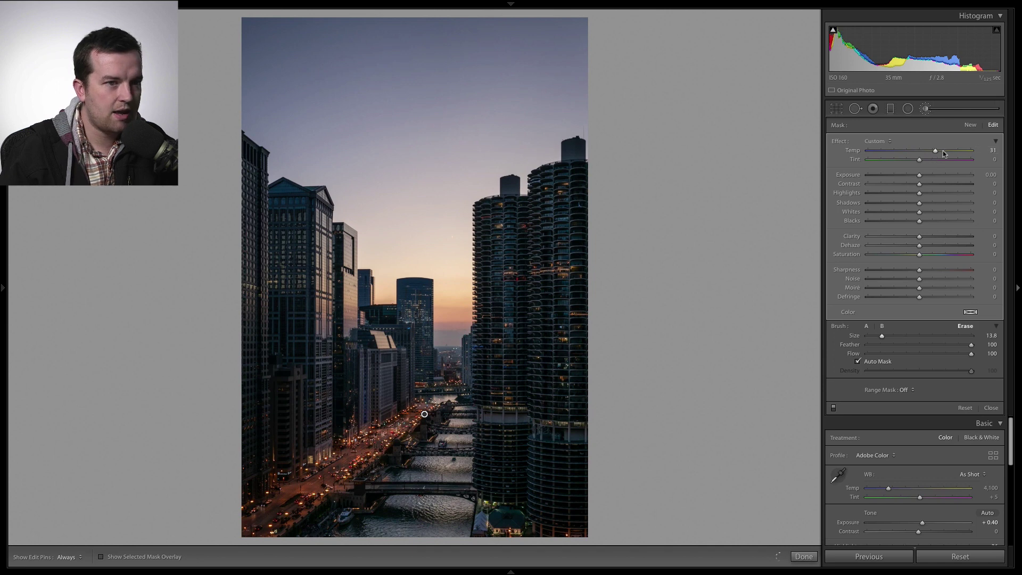
left_click(943, 151)
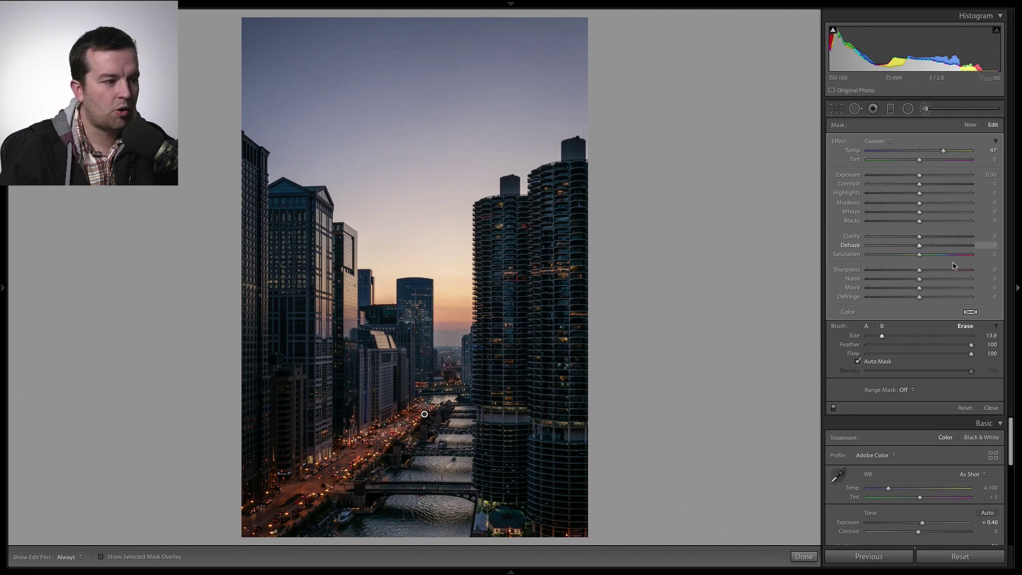
left_click(937, 204)
left_click_drag(939, 204, 950, 203)
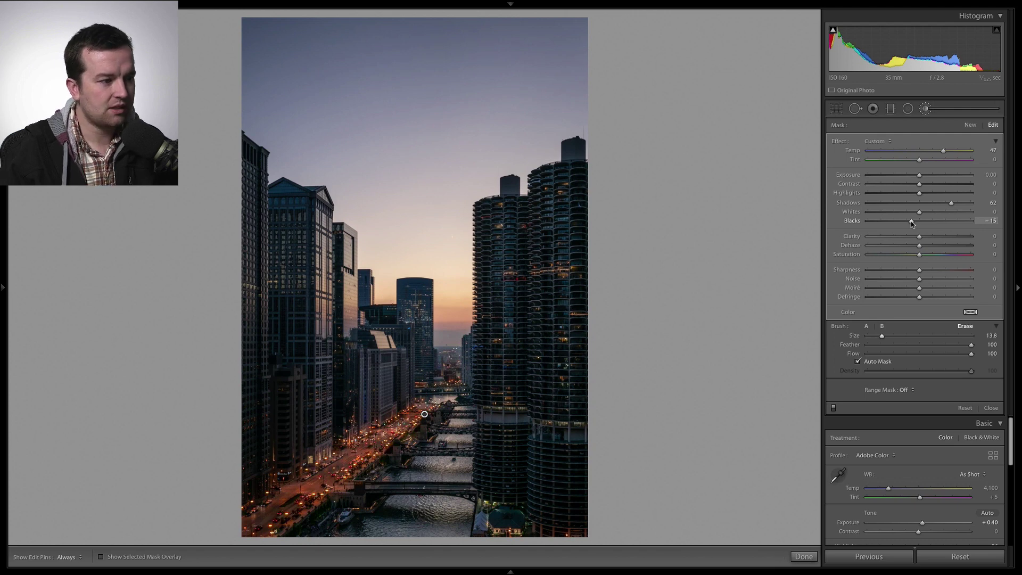
left_click(926, 177)
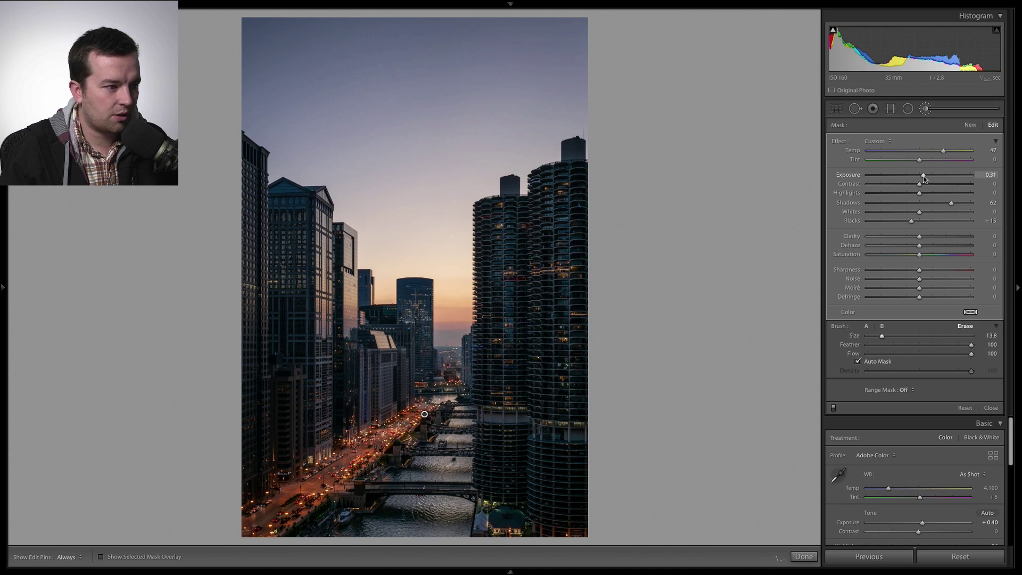
mouse_move(924, 177)
left_mouse_down()
mouse_move(1001, 181)
mouse_move(925, 187)
left_mouse_up()
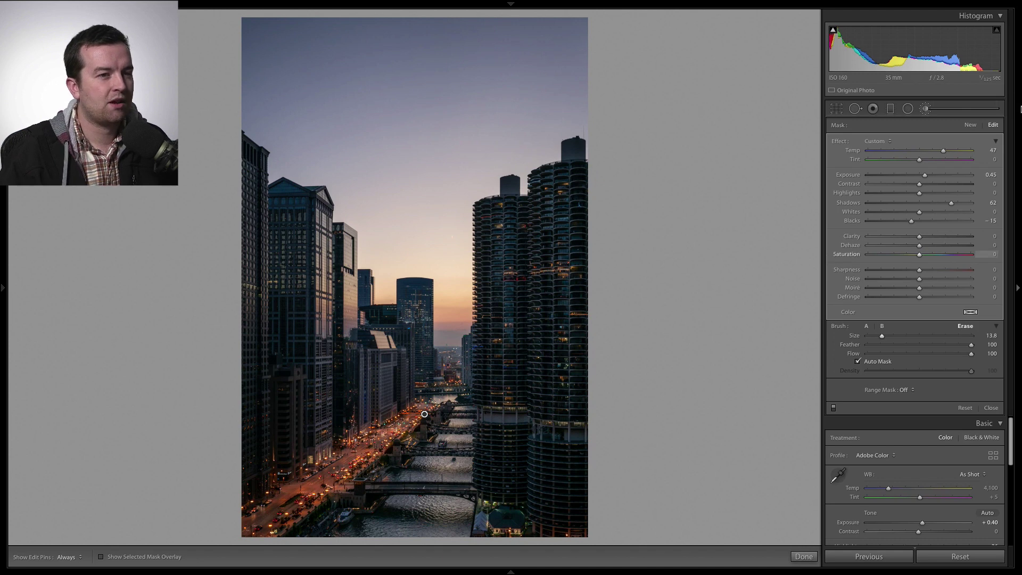
Create a second brush mask, show its overlay, and paint over the river and bridges, reducing the brush size to 6.3
left_click(970, 125)
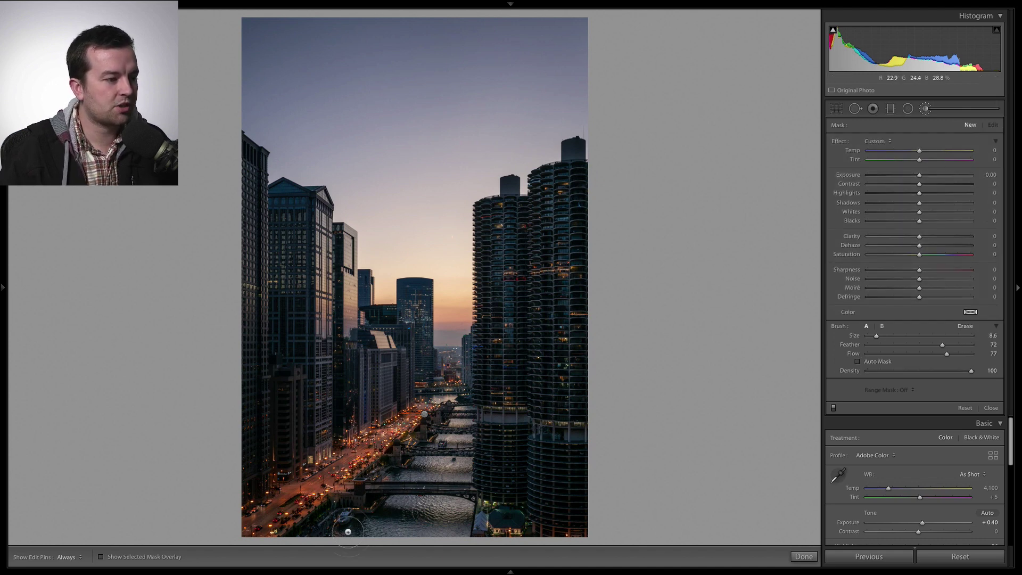
key("h")
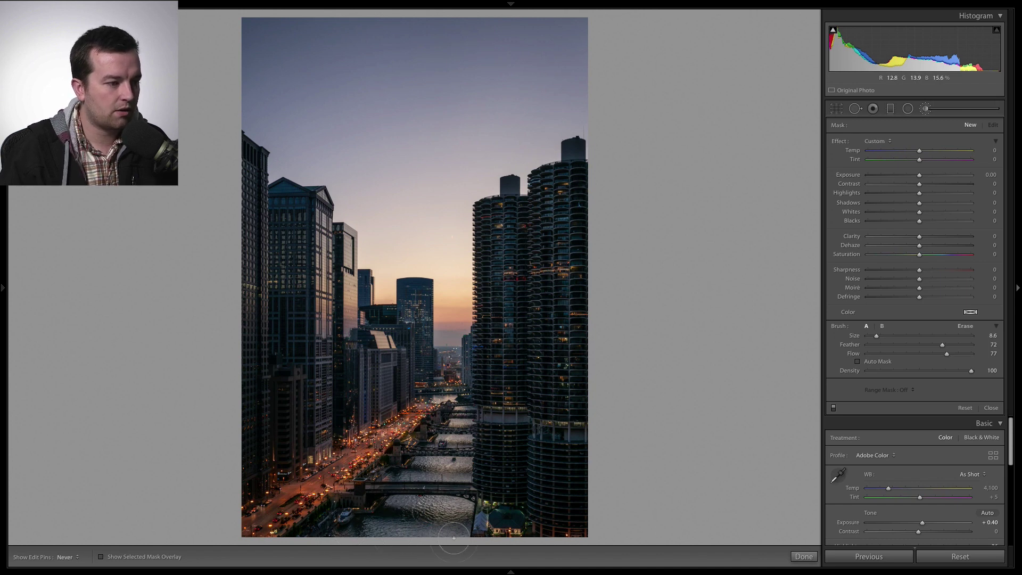
key("h")
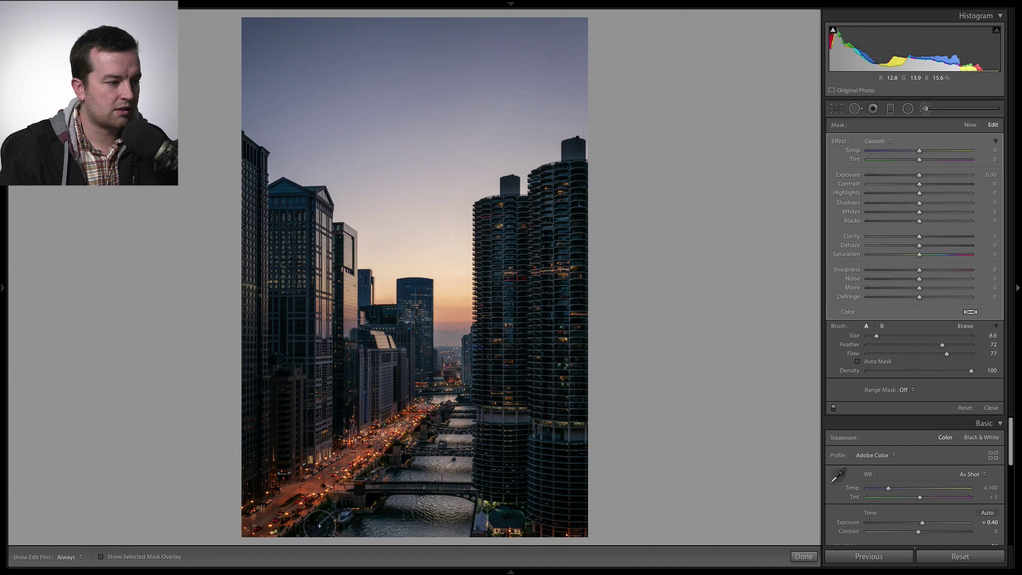
left_click(101, 557)
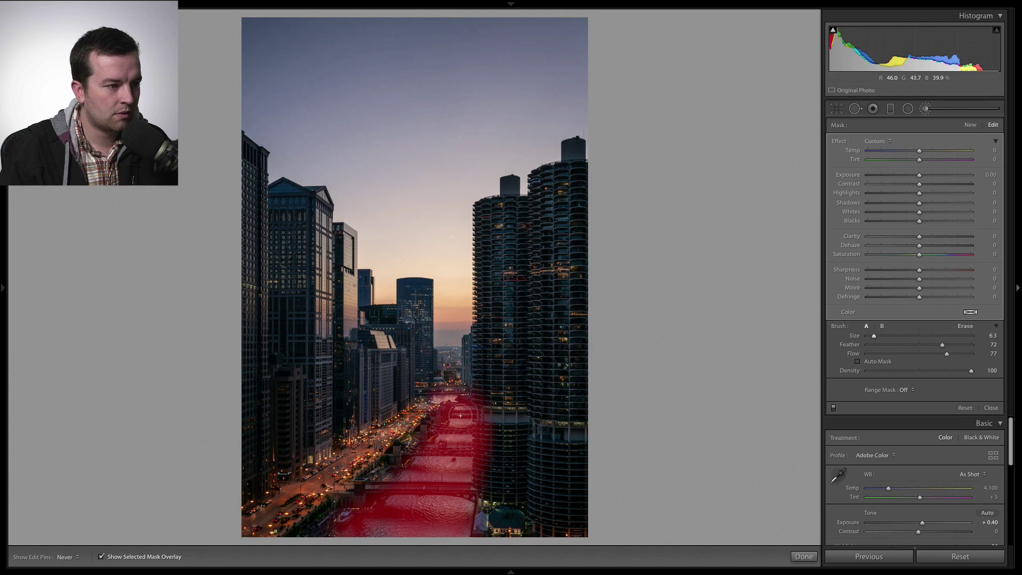
key("h")
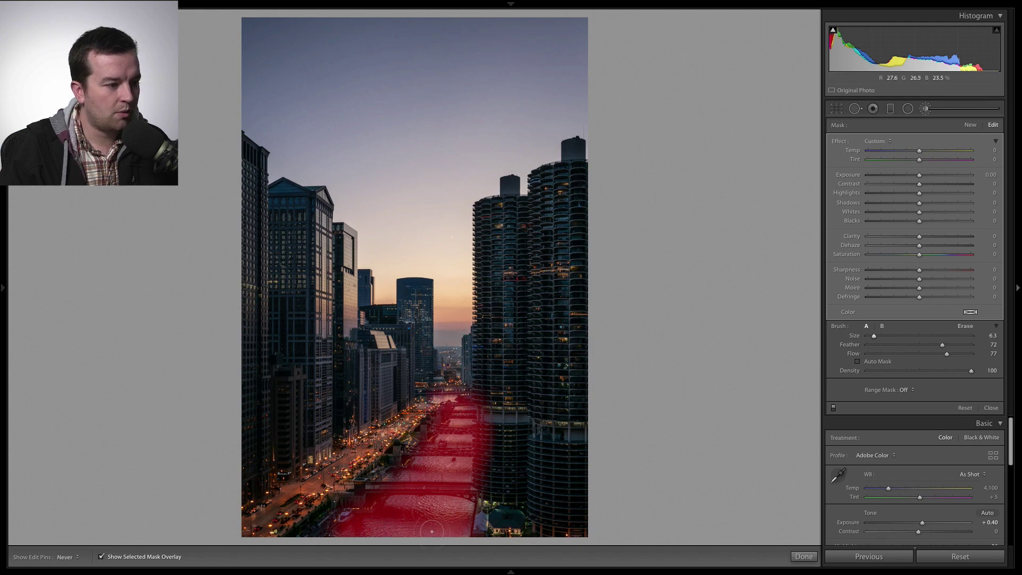
key("h")
Limit the river mask with a Luminance range mask set to range 40/100, checking the water and bridges up close
key("z")
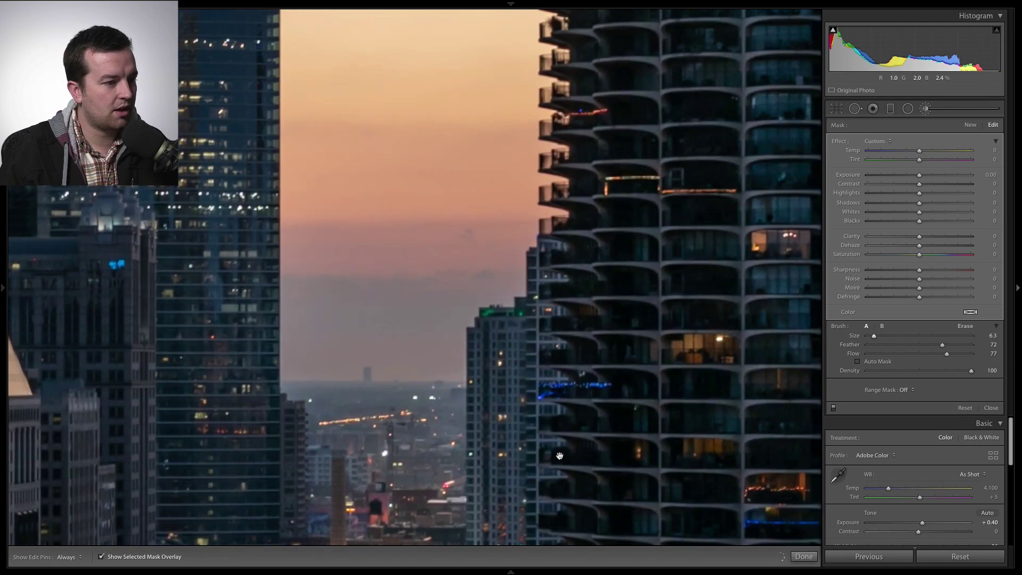
left_click_drag(560, 456, 595, 403)
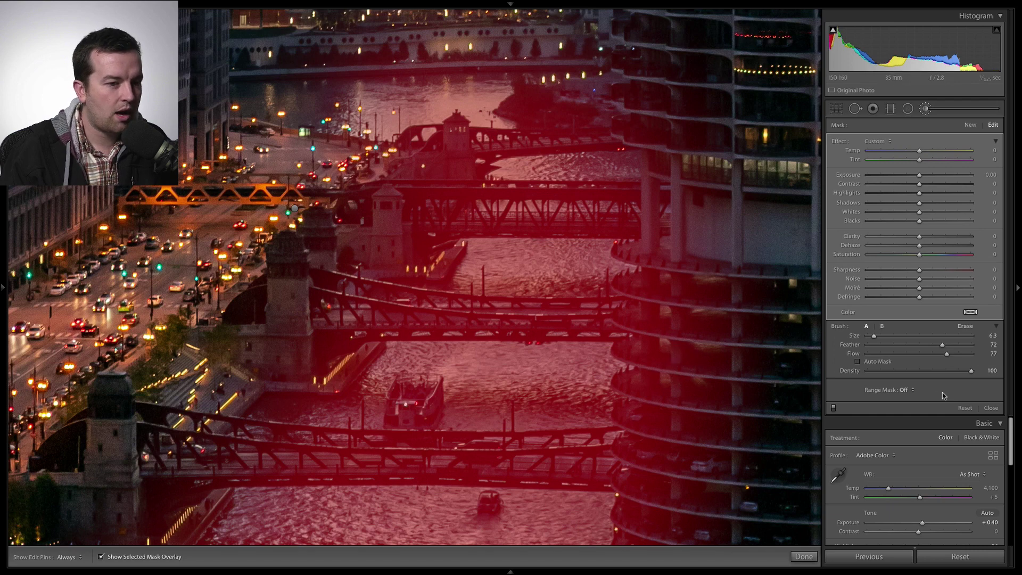
left_click(912, 391)
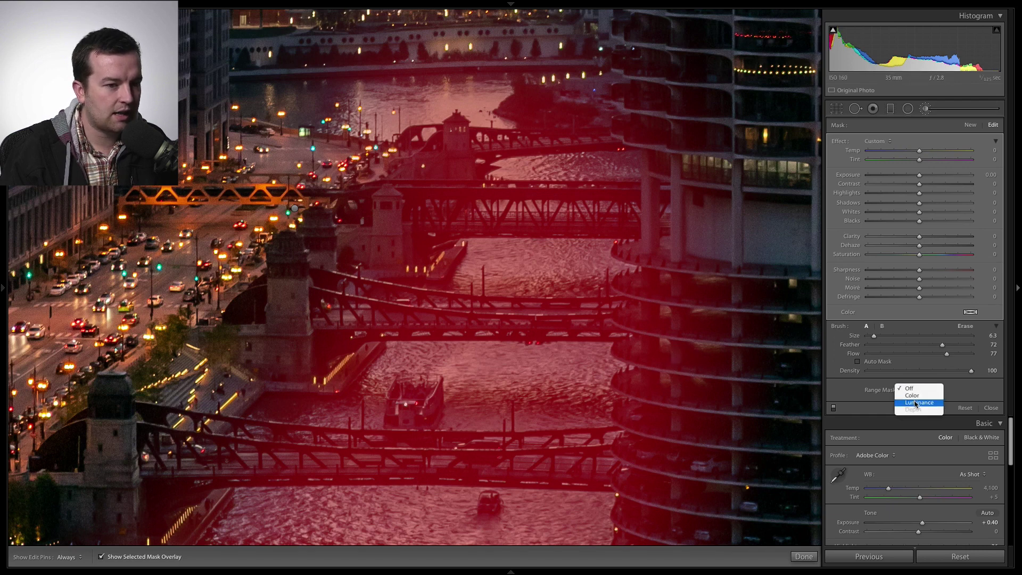
left_click(915, 403)
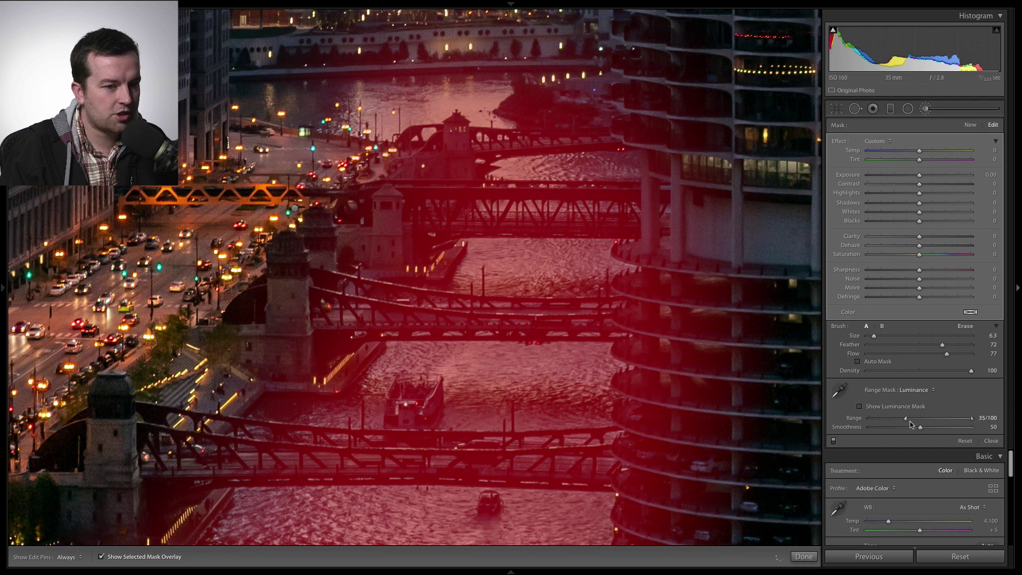
left_click_drag(912, 423, 913, 423)
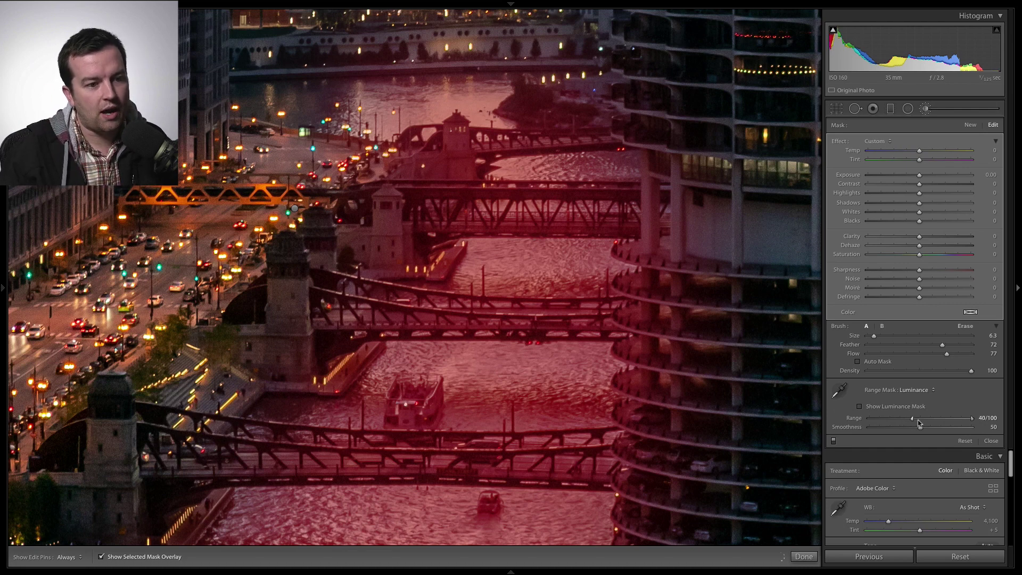
Narrow the river mask's luminance range to 63/100 so the dark bridge structures are excluded
left_click(918, 419)
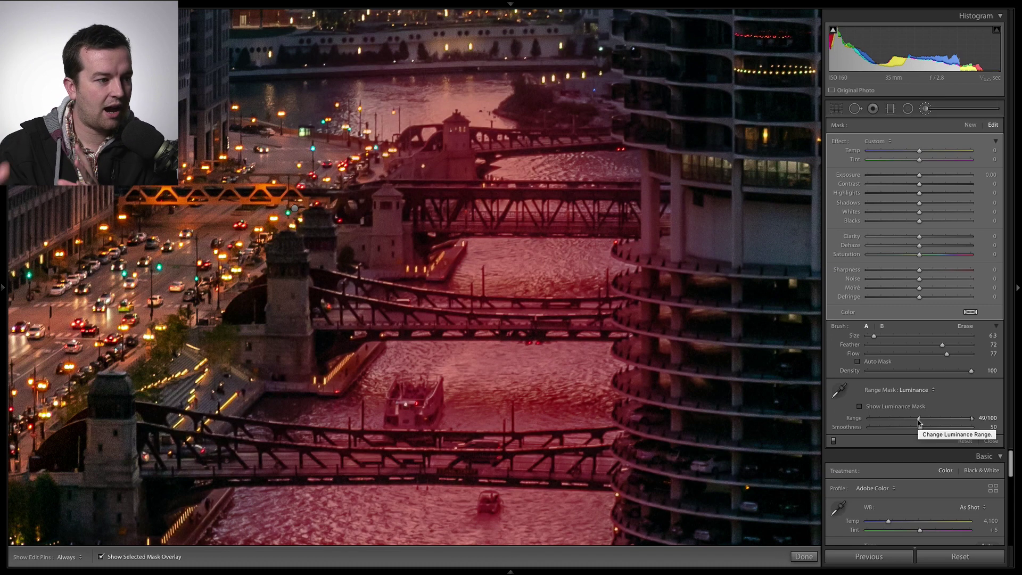
left_click_drag(918, 422, 935, 421)
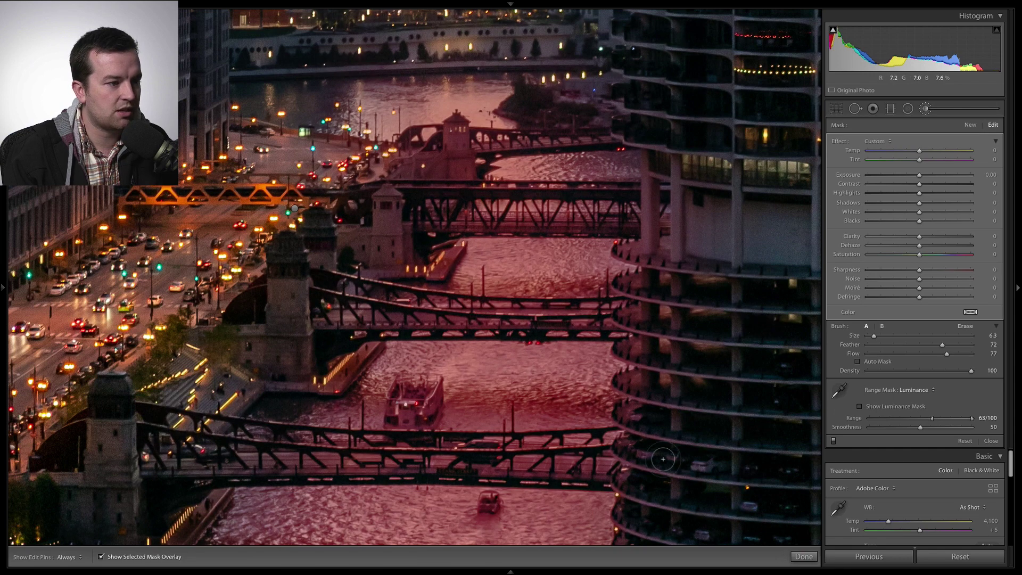
key("F6")
key("F6")
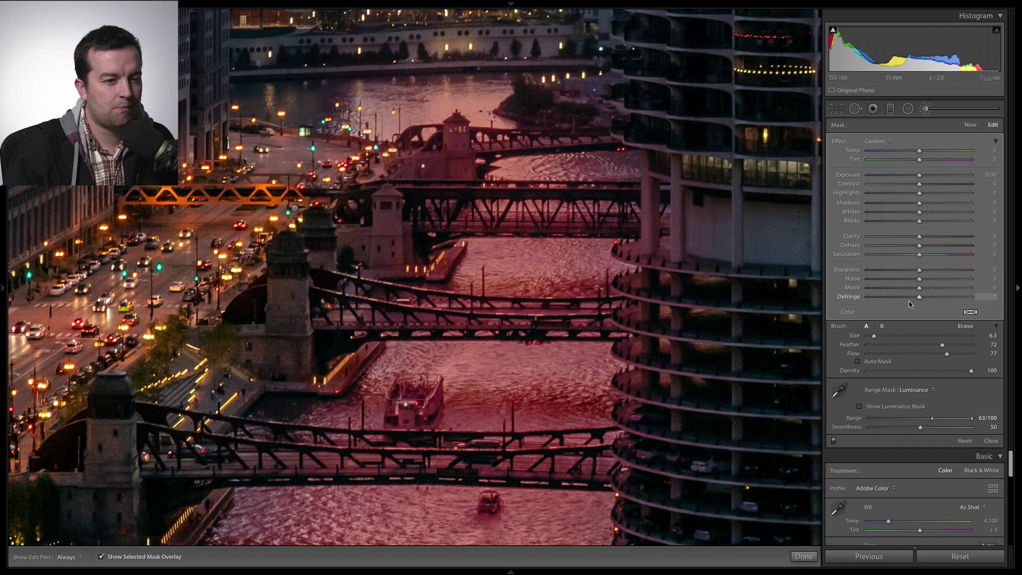
Erase the river mask from the two middle bridges and the bridge tower with Auto Mask, using eraser size 10.0
left_click(970, 327)
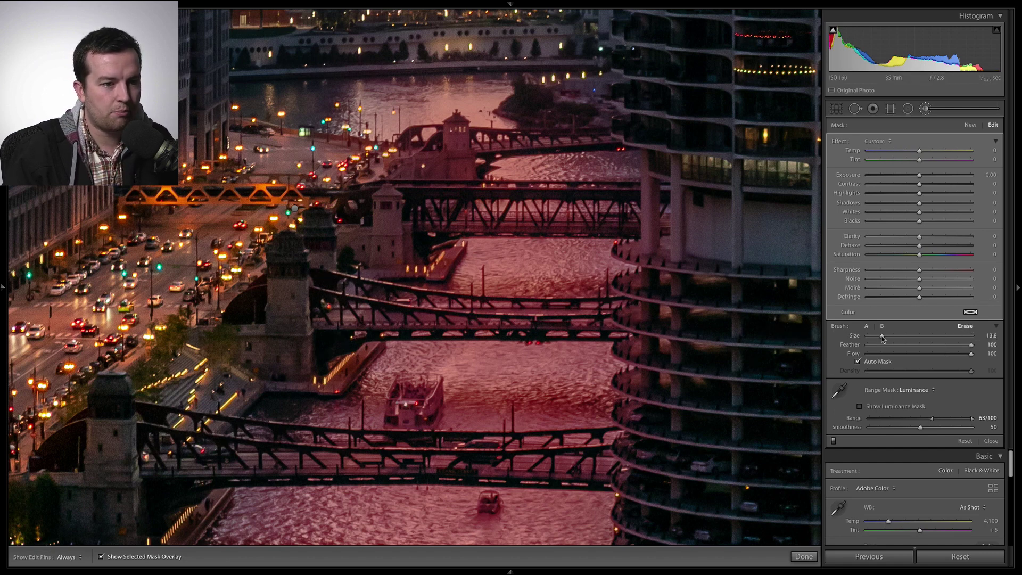
left_click_drag(882, 339, 876, 336)
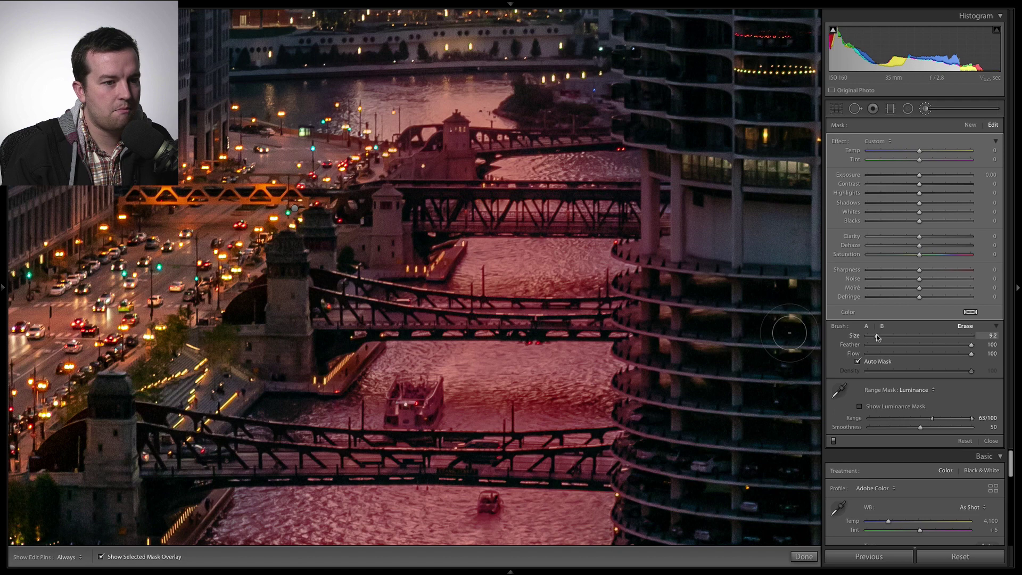
scroll(790, 333, "up", 3)
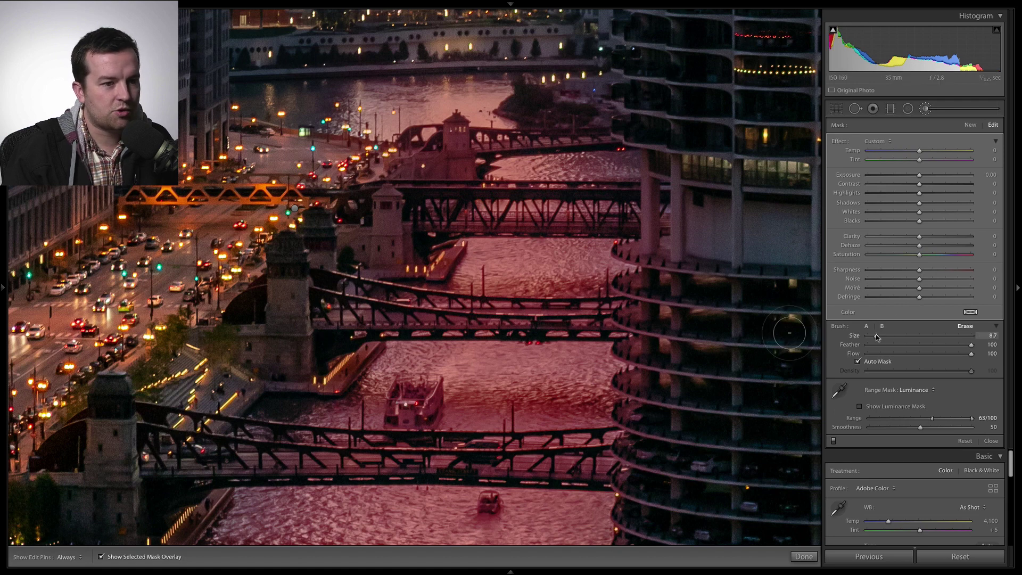
key("h")
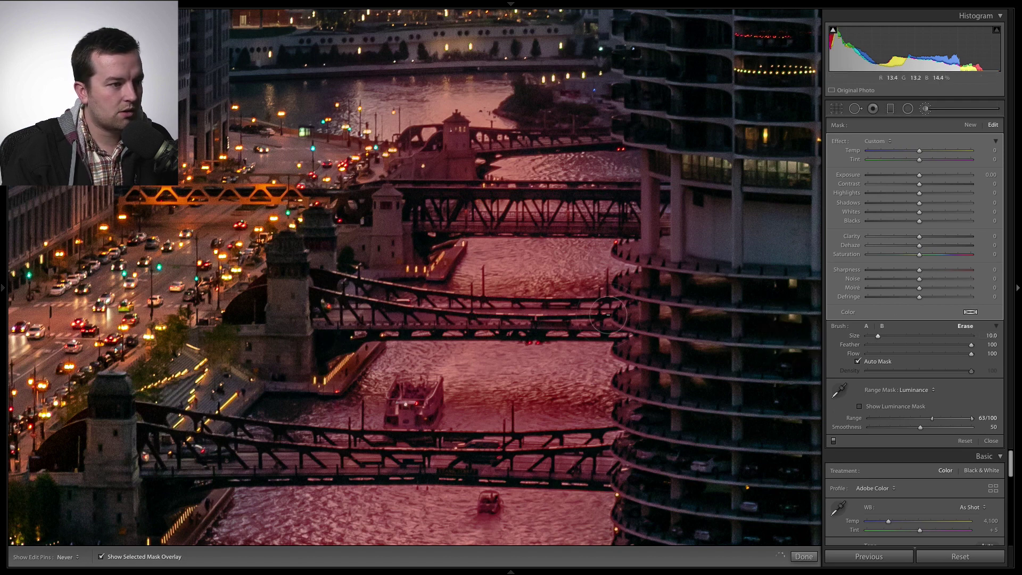
key("h")
key("h")
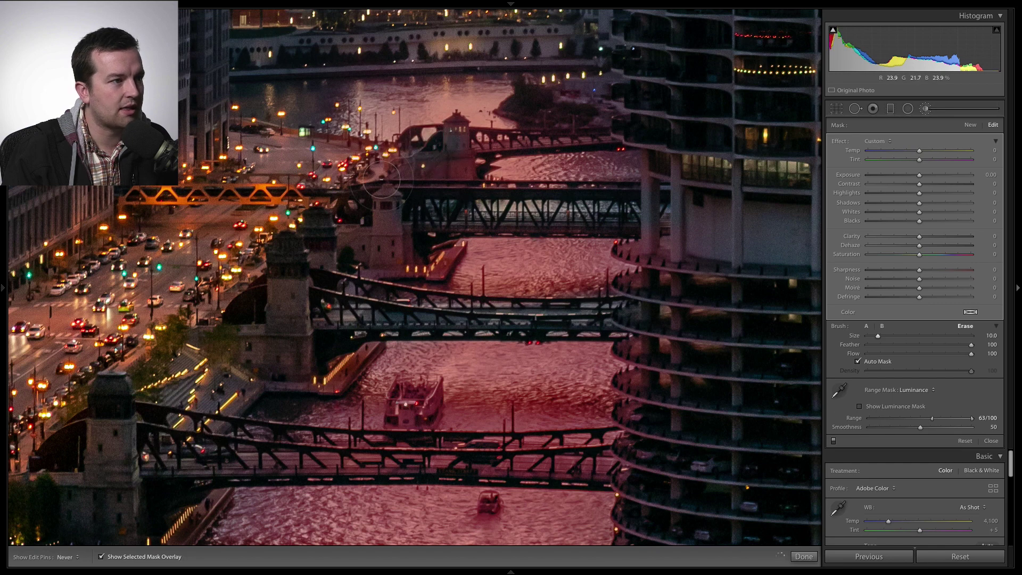
key("h")
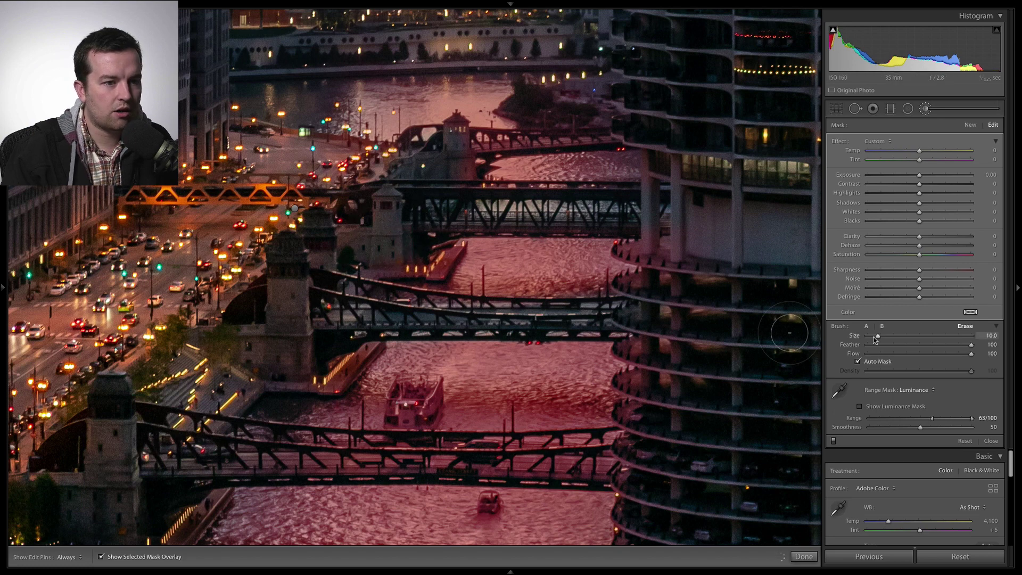
Set the eraser size to 6.2 and erase the river mask from the farthest bridge and its tower
scroll(783, 332, "down", 4)
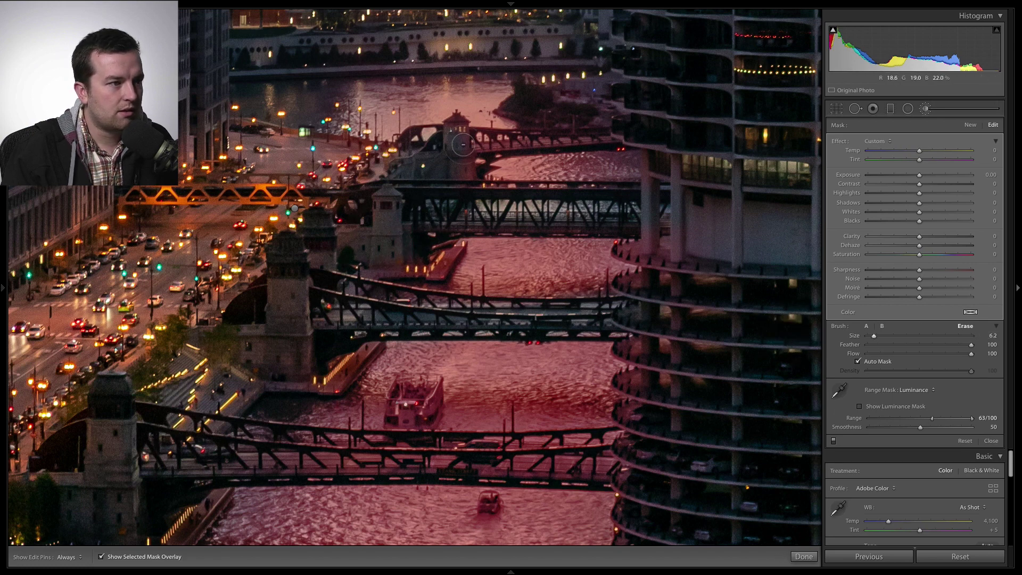
key("h")
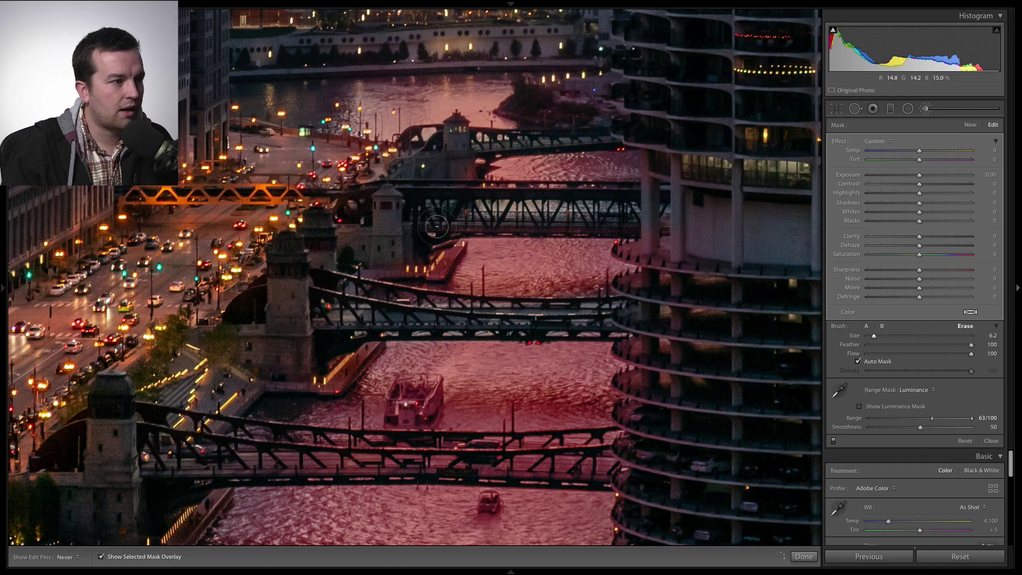
key("h")
Set the eraser size to 10.0 and erase the river mask from the bridge between the two boats and from both boats
scroll(536, 407, "down", 10)
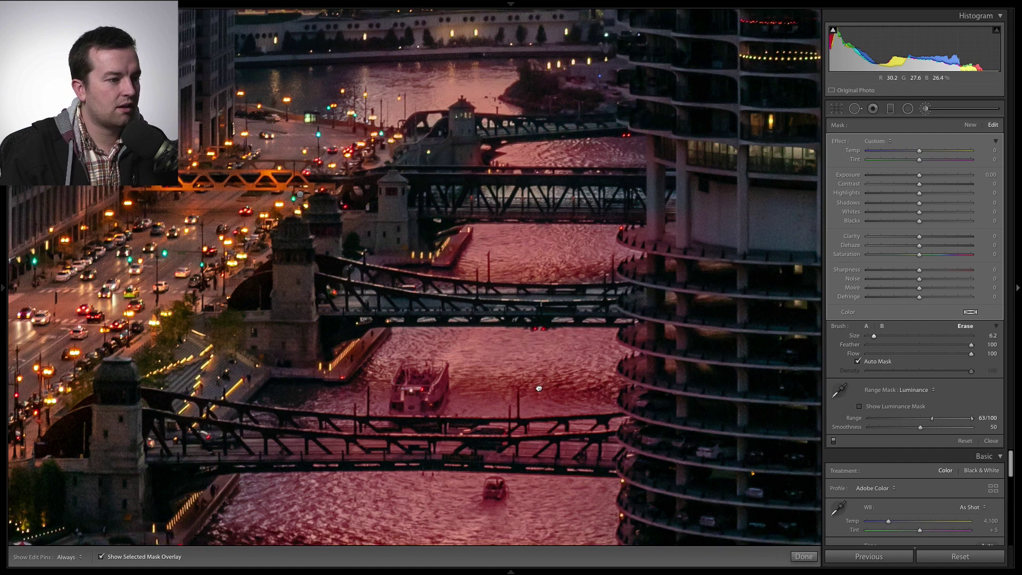
scroll(536, 407, "up", 2)
scroll(789, 332, "up", 4)
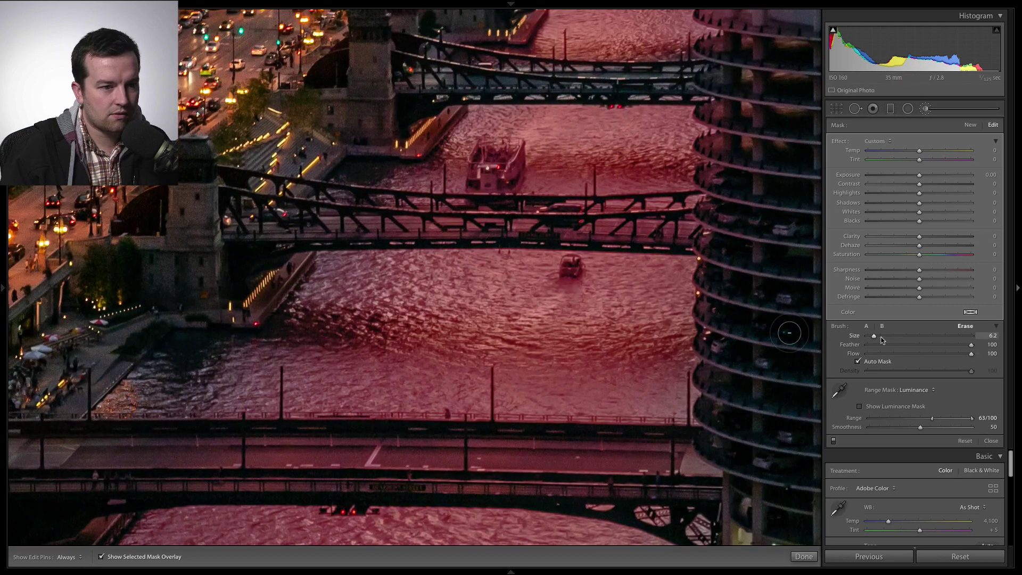
key("h")
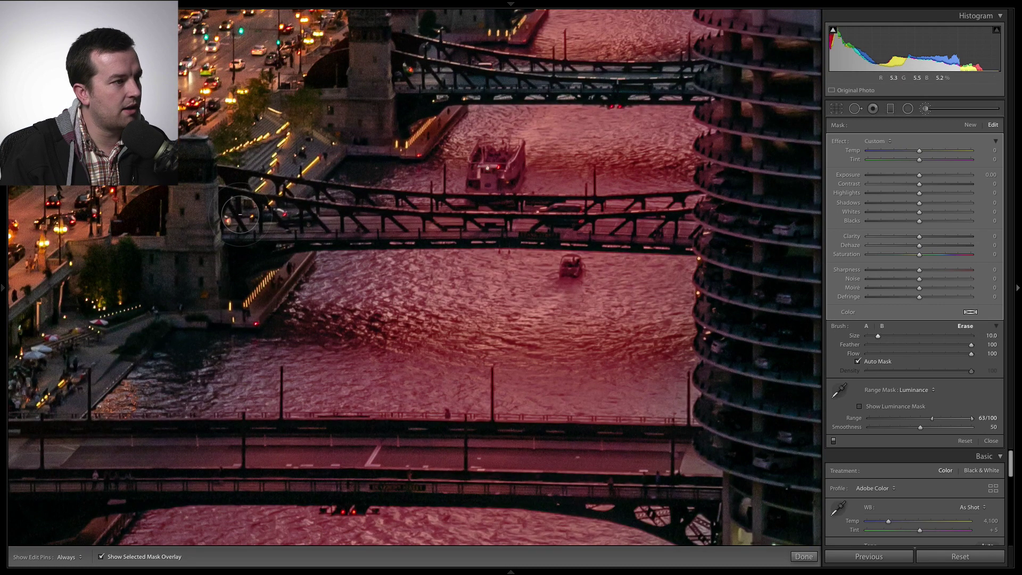
key("h")
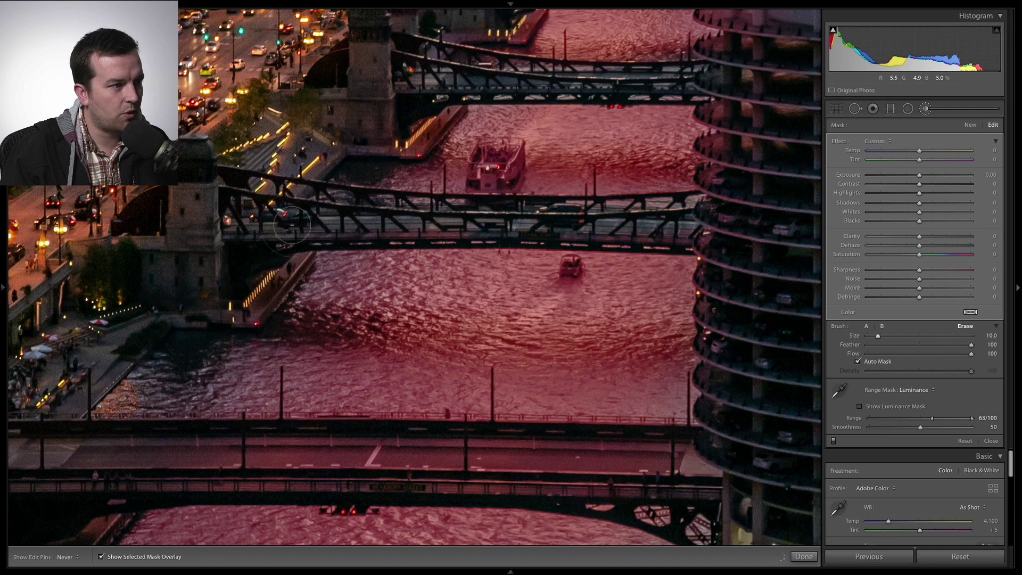
left_click(571, 269)
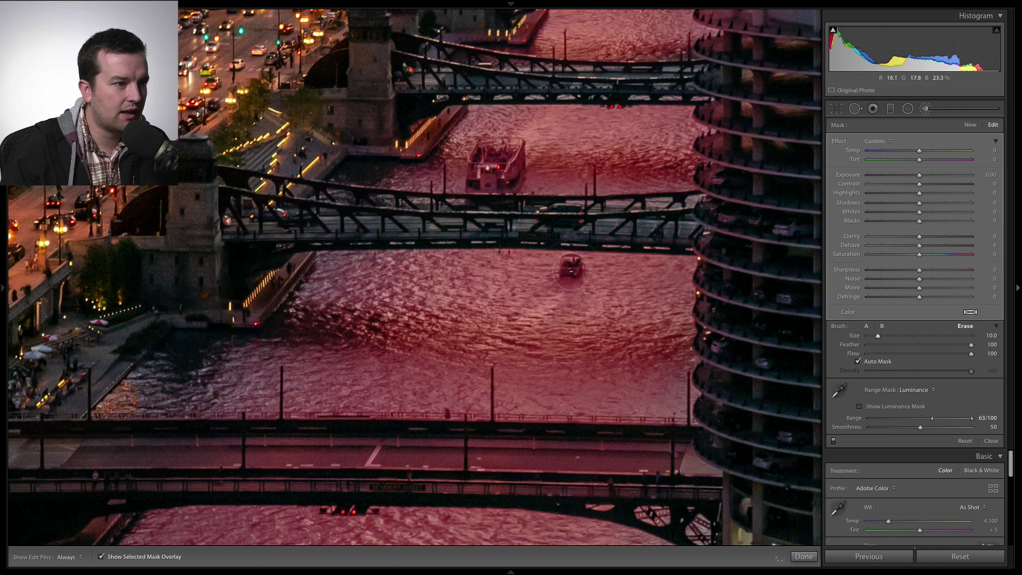
key("h")
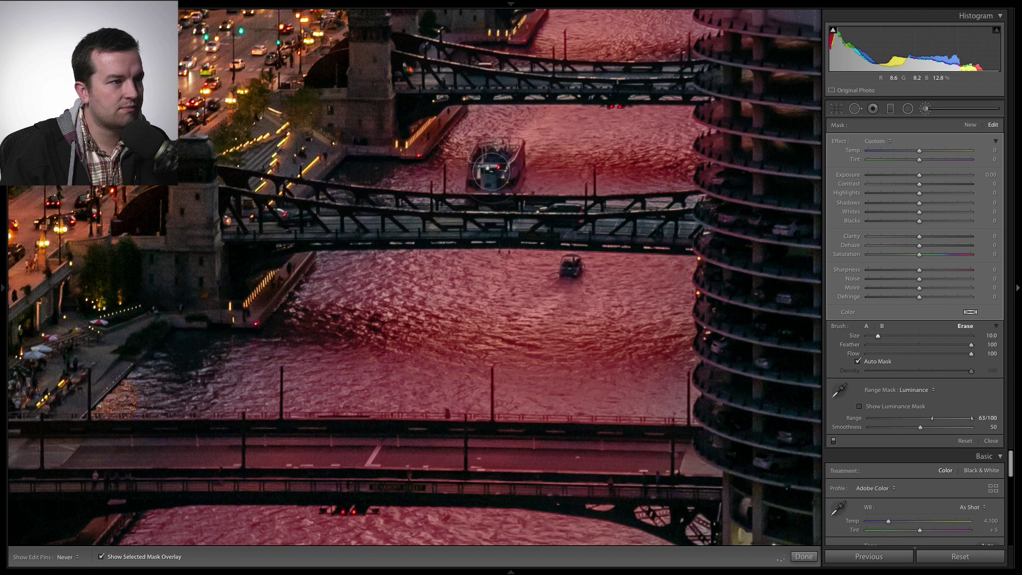
Set the eraser size to 14.5 and erase the river mask from the roadway of the nearest bridge
left_click_drag(668, 533, 790, 342)
left_click_drag(877, 336, 882, 335)
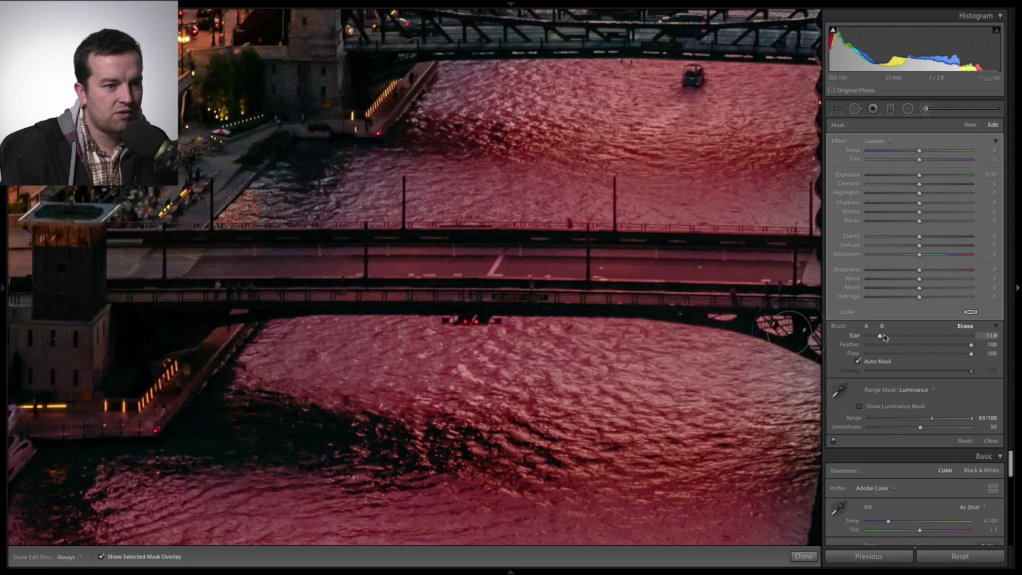
key("h")
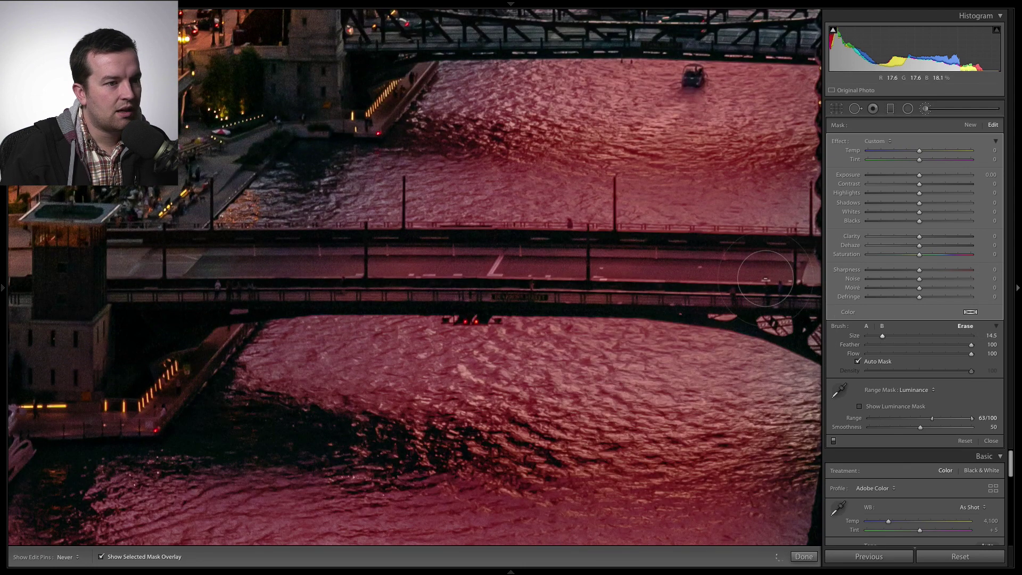
mouse_move(533, 269)
left_mouse_down()
mouse_move(192, 264)
mouse_move(799, 291)
mouse_move(793, 282)
left_mouse_up()
key("h")
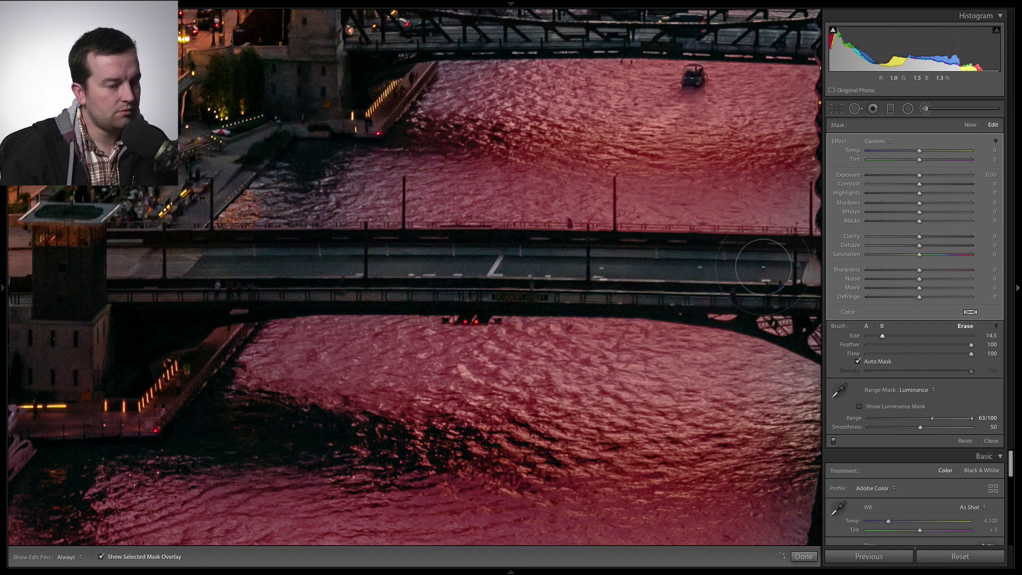
Set the eraser size to 5.2 and hide the river mask overlay
key("z")
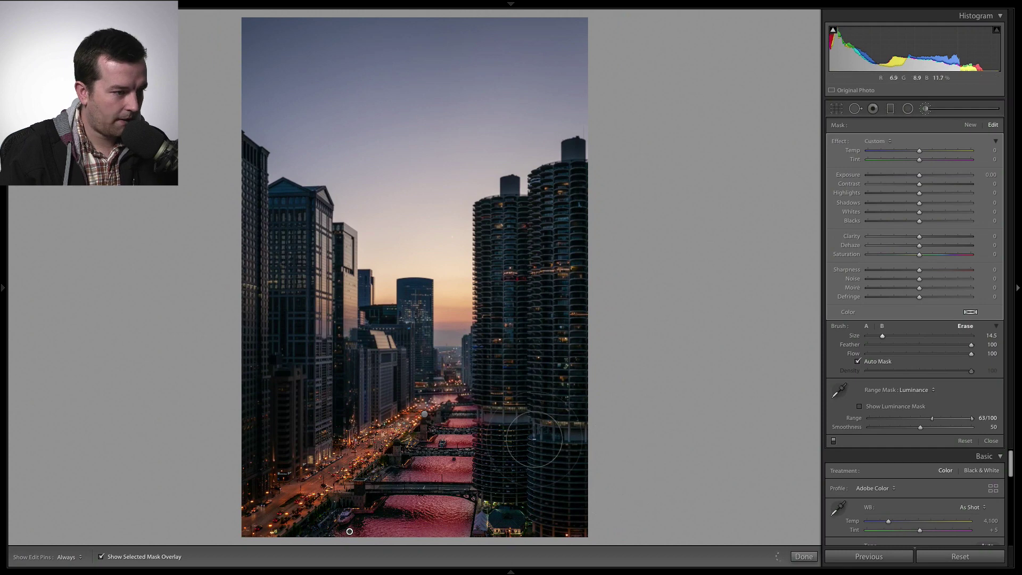
left_click_drag(882, 336, 871, 336)
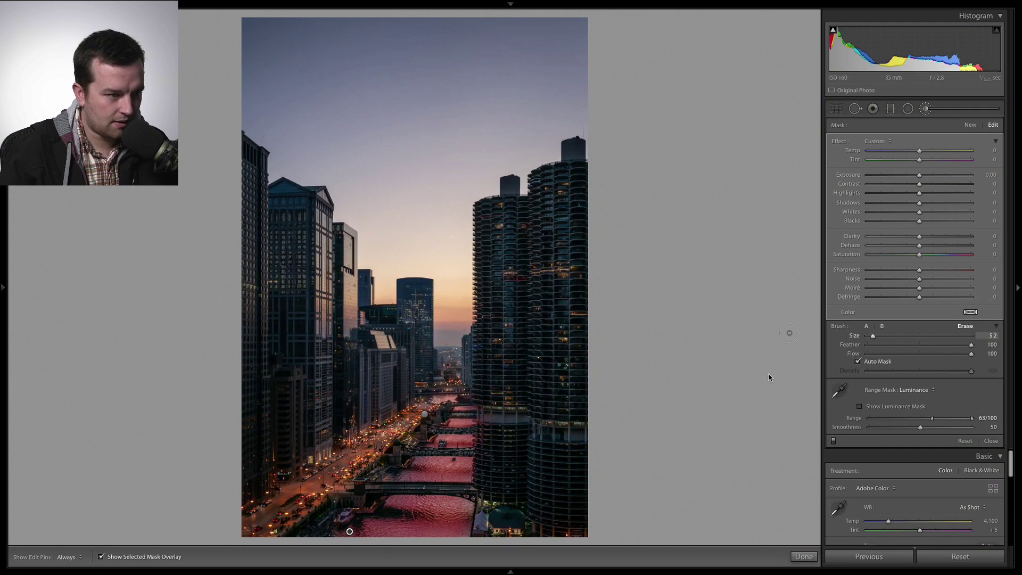
key("h")
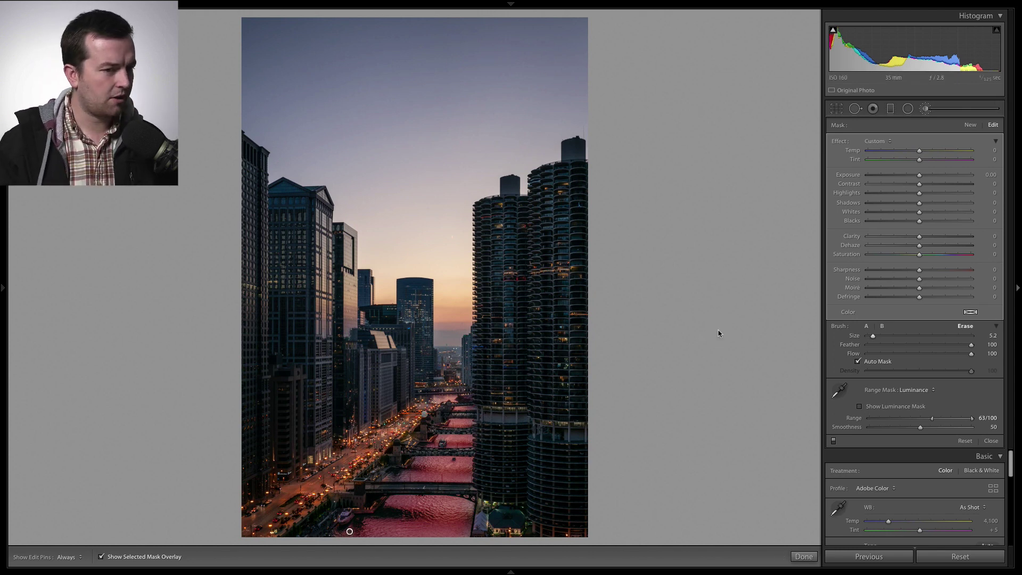
left_click(101, 557)
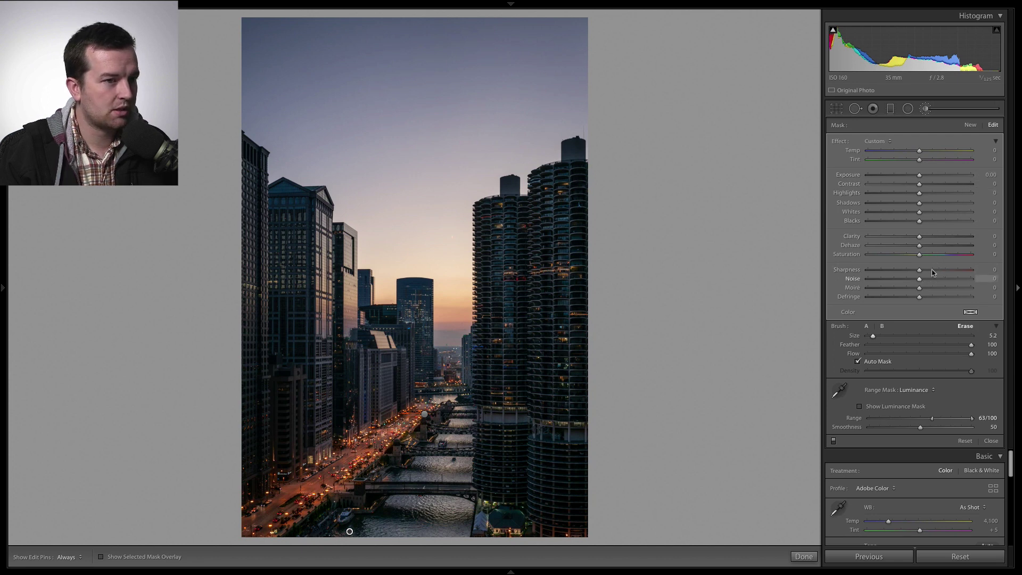
Set the river mask's Exposure to 0.90 and Blacks to −15
left_click_drag(919, 175, 930, 177)
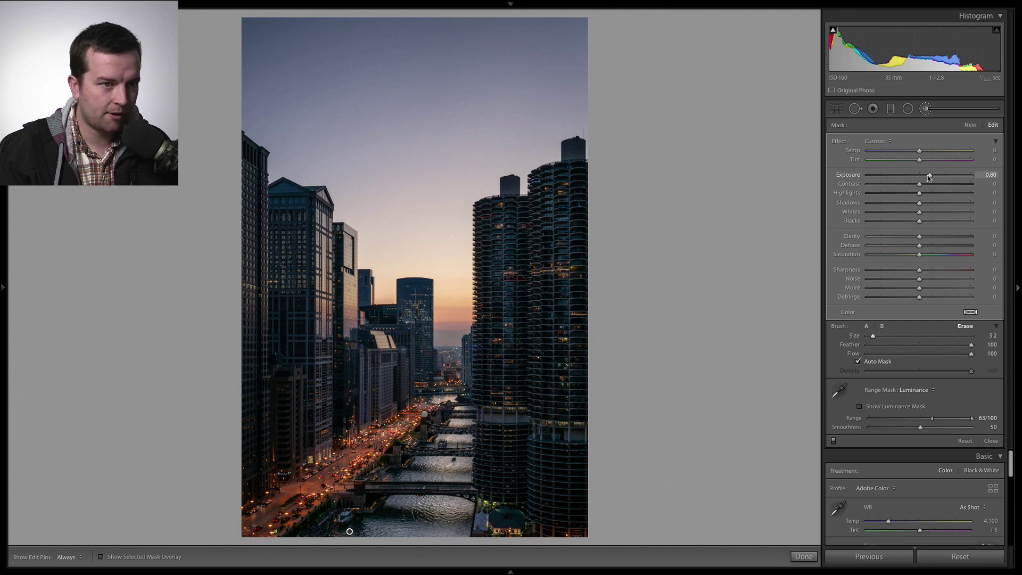
left_click_drag(931, 179, 931, 179)
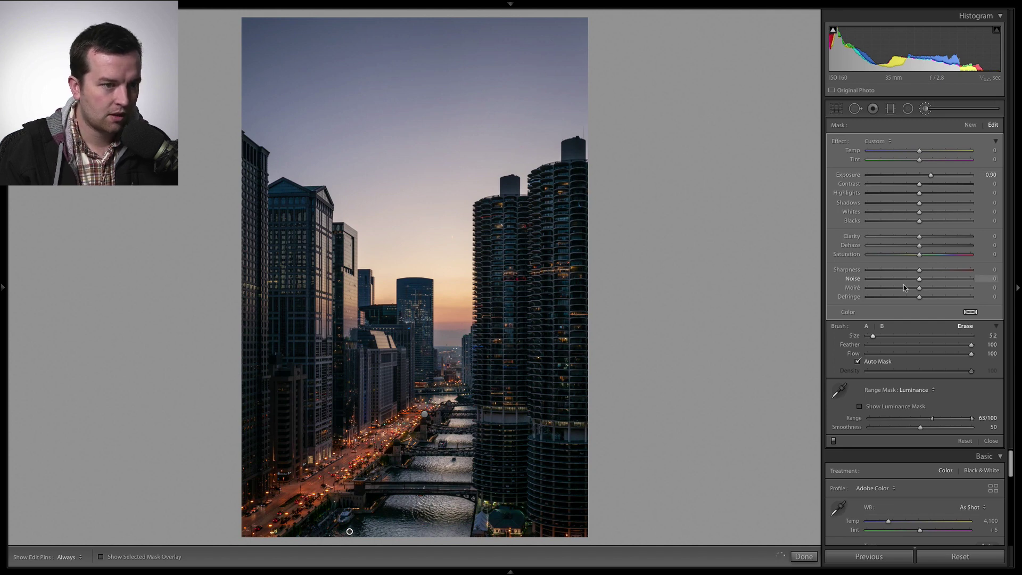
left_click(911, 220)
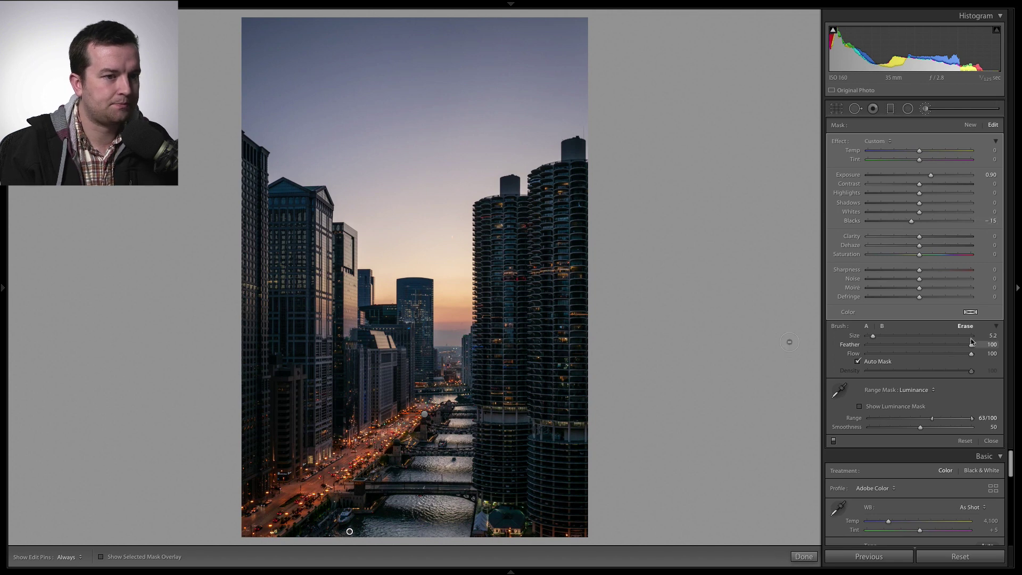
Set the river mask's Saturation to 32 and cool it with Temp −16, trying stronger values of both first
left_click(937, 254)
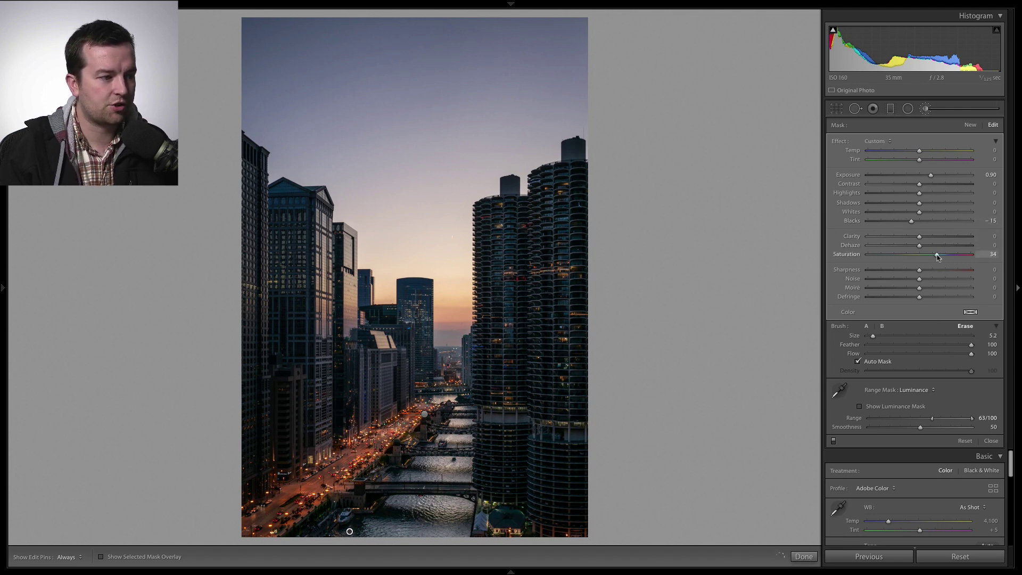
left_click_drag(938, 256, 980, 258)
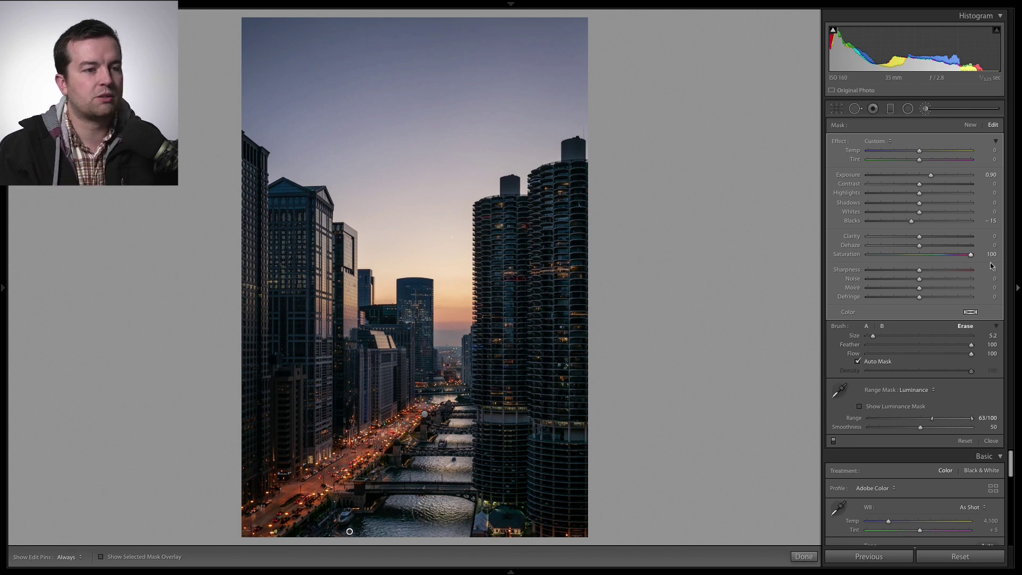
left_click(936, 254)
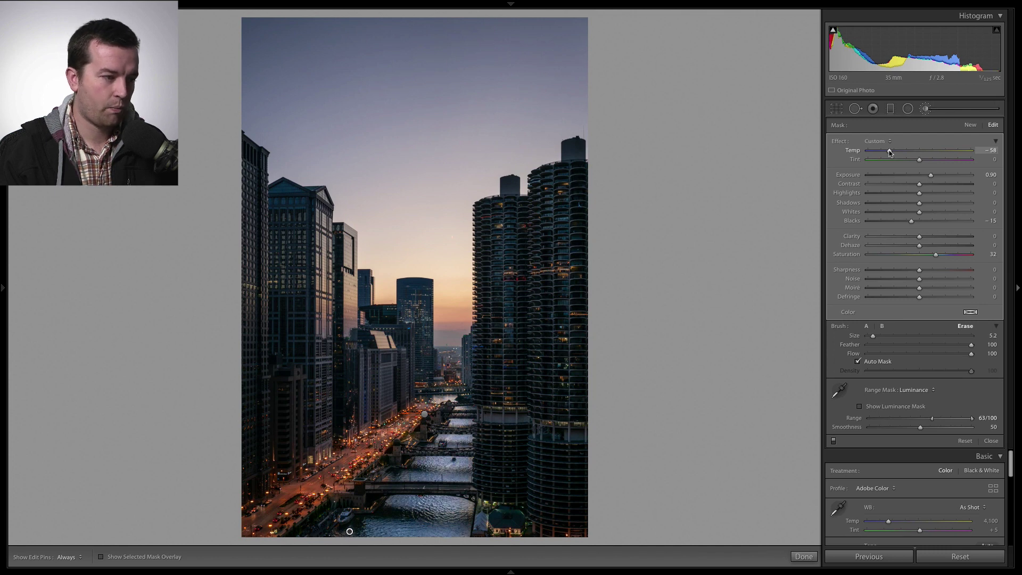
left_click(950, 153)
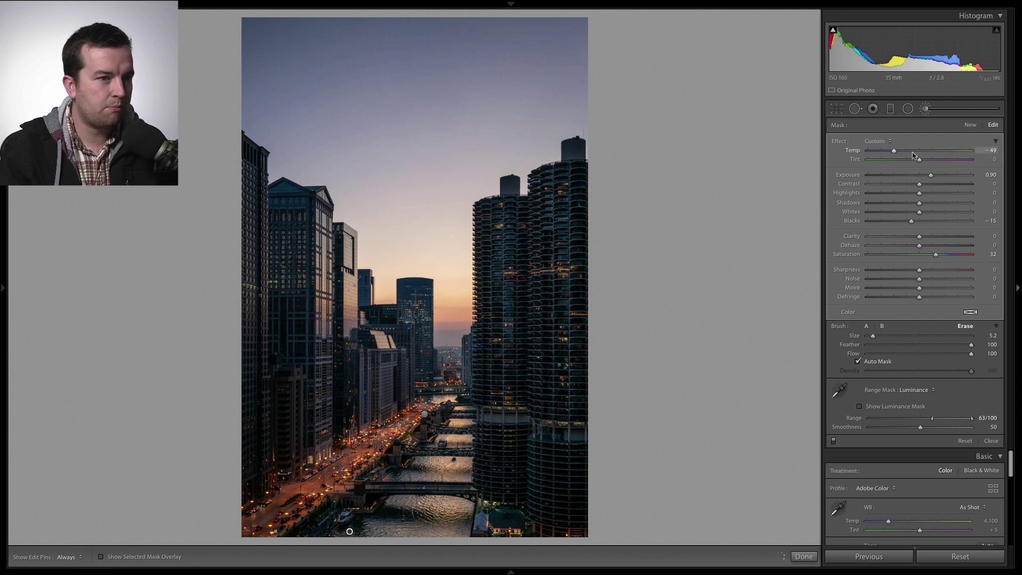
left_click_drag(894, 153, 905, 154)
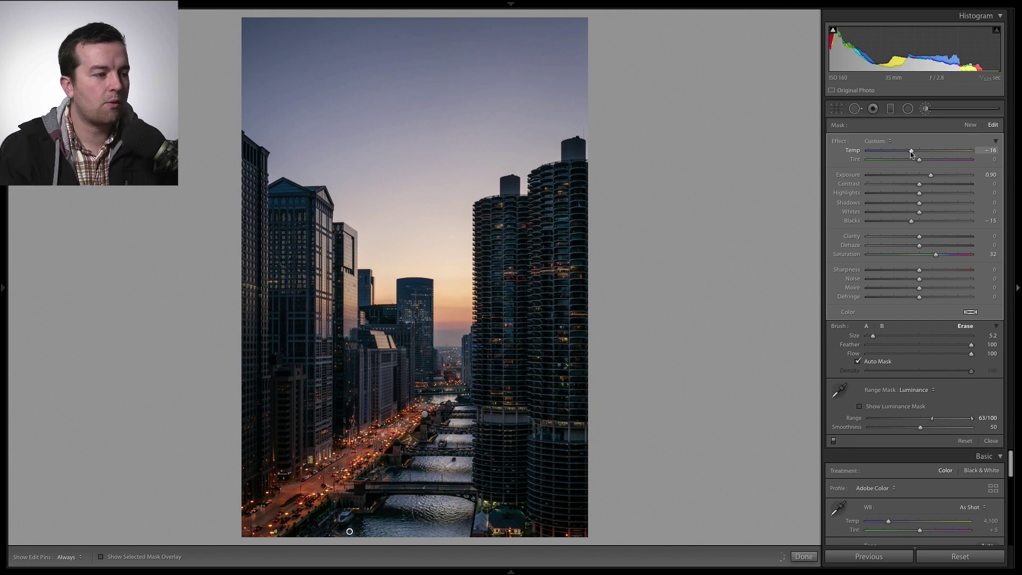
Tint the river mask with a soft blue colour at hue 226 and saturation 29%, trying purple and stronger blues first
left_click(971, 312)
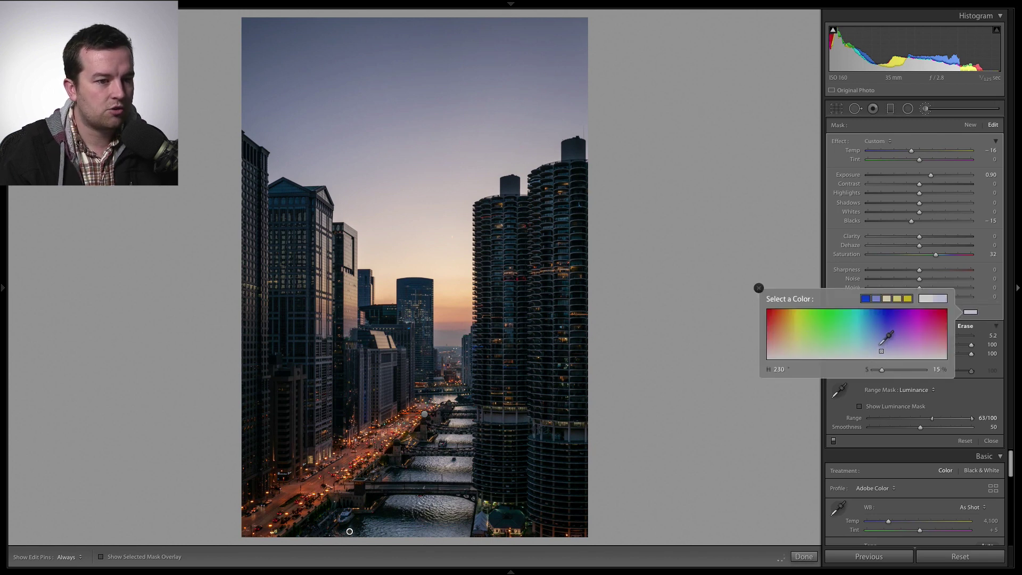
mouse_move(884, 347)
left_mouse_down()
mouse_move(878, 338)
mouse_move(894, 335)
mouse_move(784, 330)
mouse_move(918, 339)
mouse_move(813, 340)
mouse_move(887, 338)
mouse_move(872, 340)
mouse_move(872, 313)
mouse_move(880, 337)
left_mouse_up()
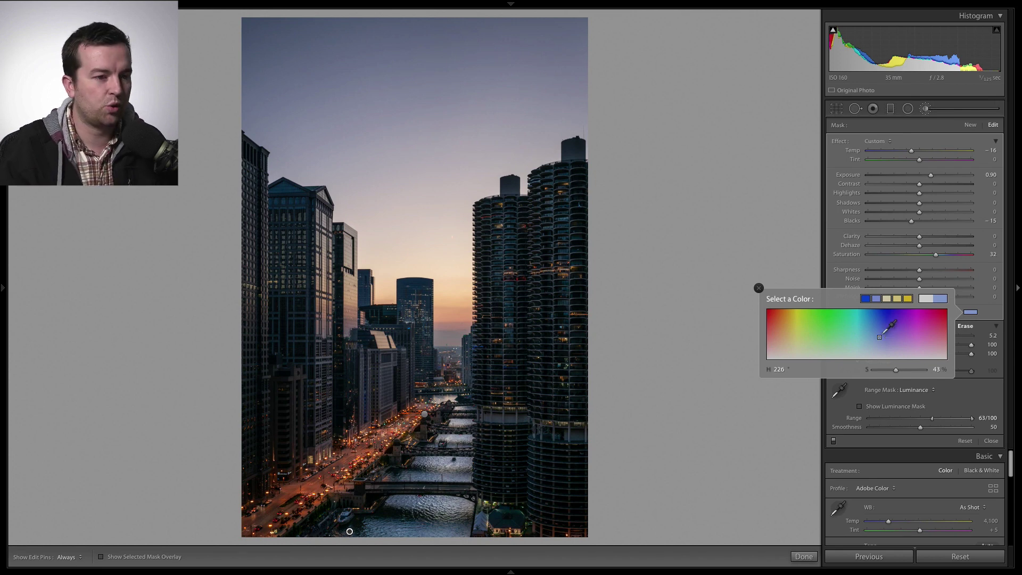
left_click(863, 338)
mouse_move(863, 338)
left_mouse_down()
mouse_move(854, 336)
mouse_move(896, 336)
left_mouse_up()
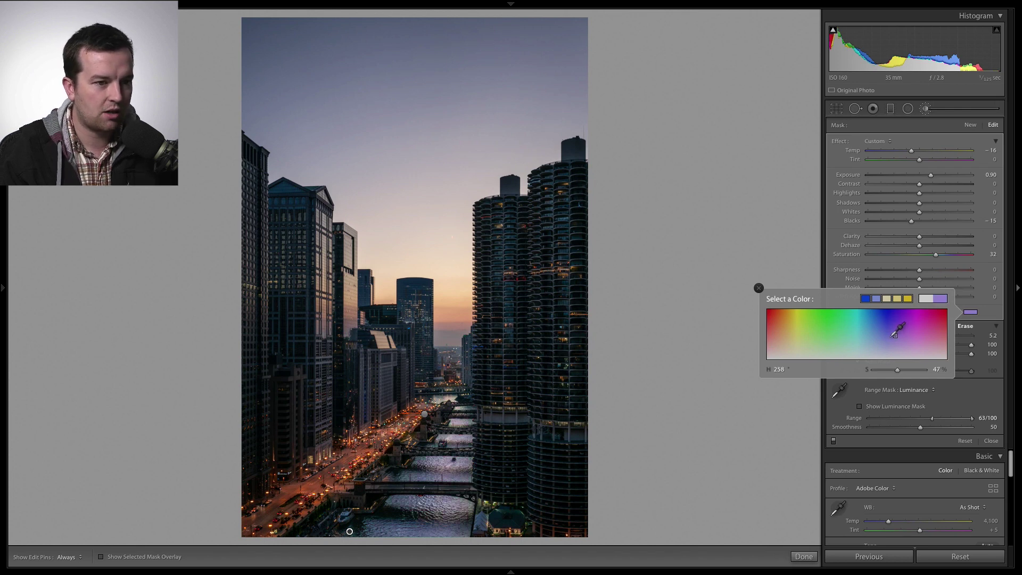
left_click_drag(895, 335, 883, 341)
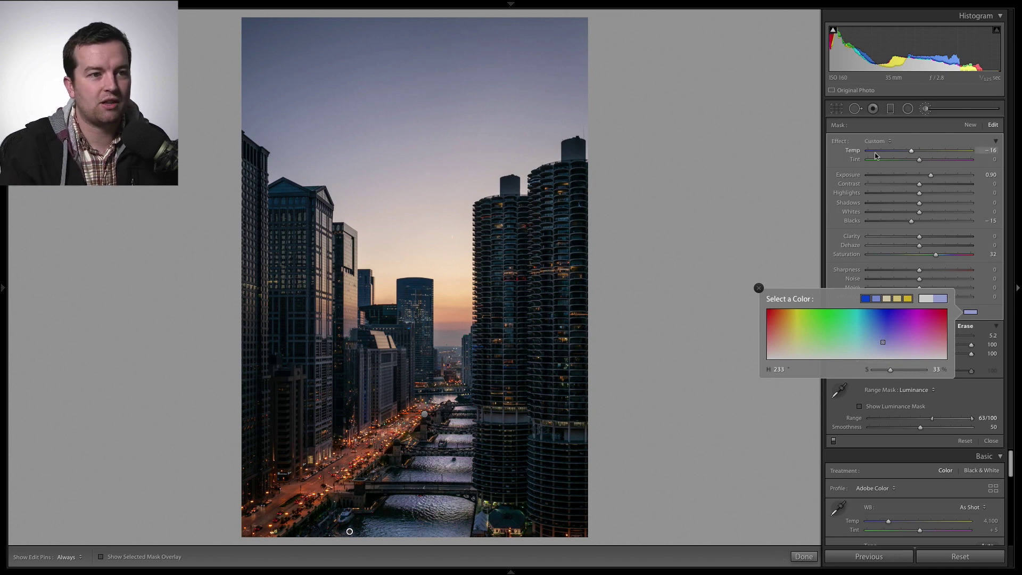
left_click_drag(883, 342, 879, 343)
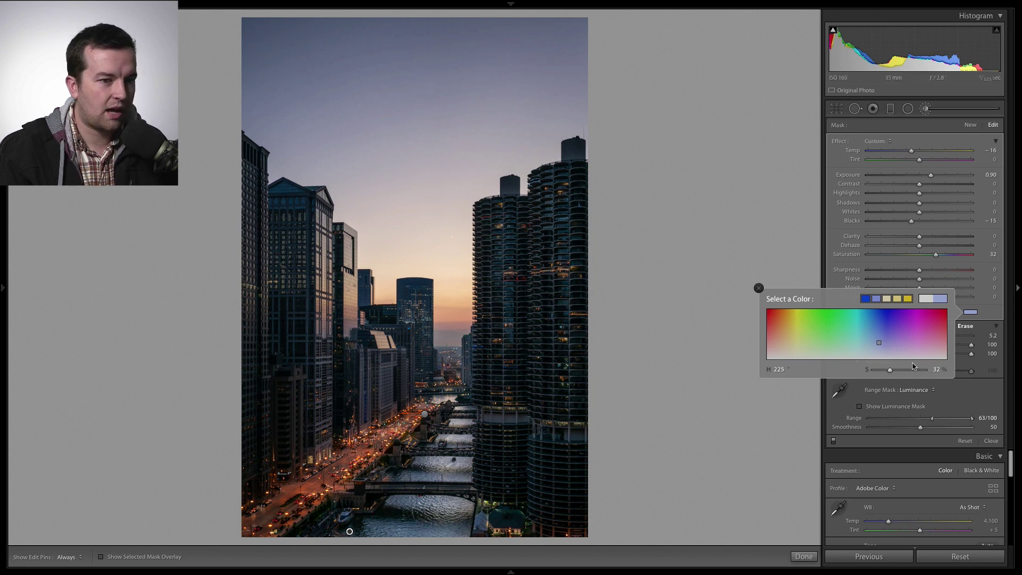
left_click(880, 344)
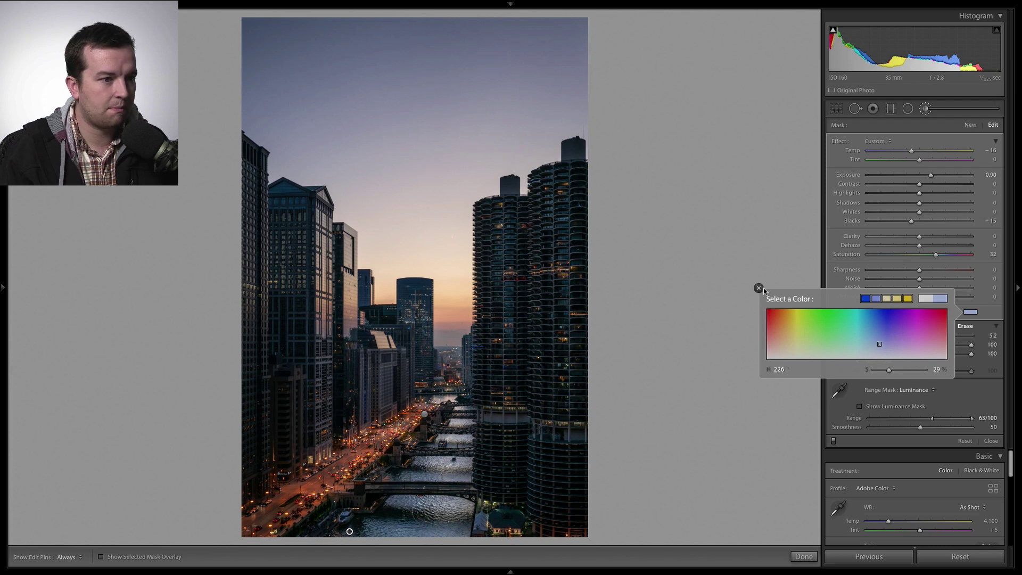
left_click(759, 288)
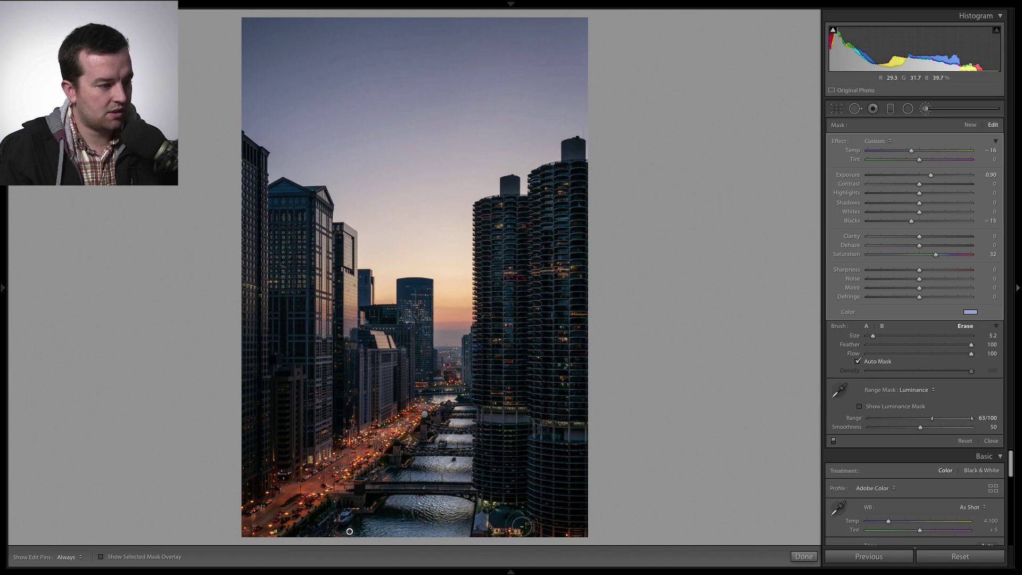
Set the river mask's Saturation to 41 and Temp to −17, trying stronger values of both first
key("Delete")
key("ctrl+z")
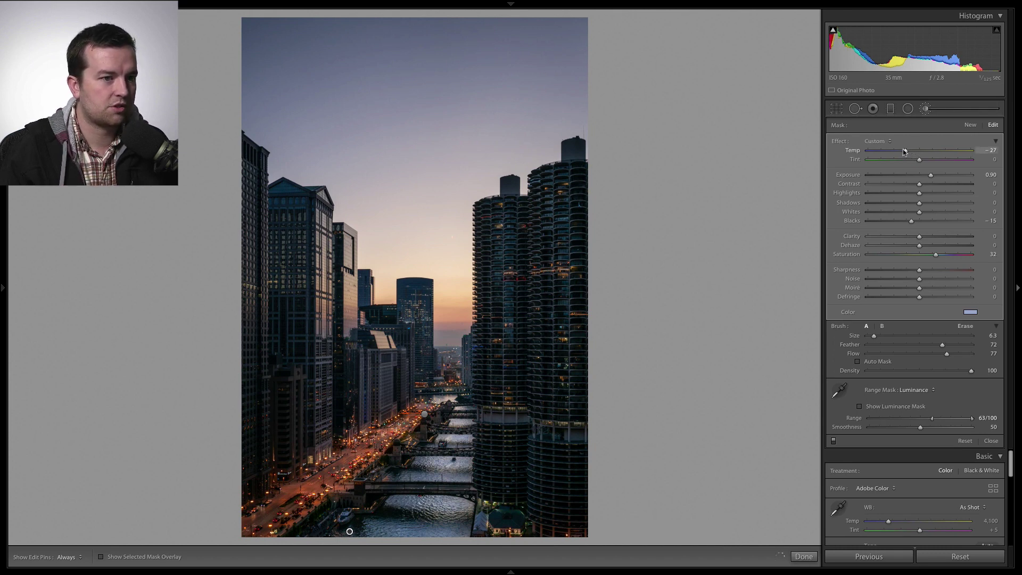
left_click_drag(942, 258, 953, 256)
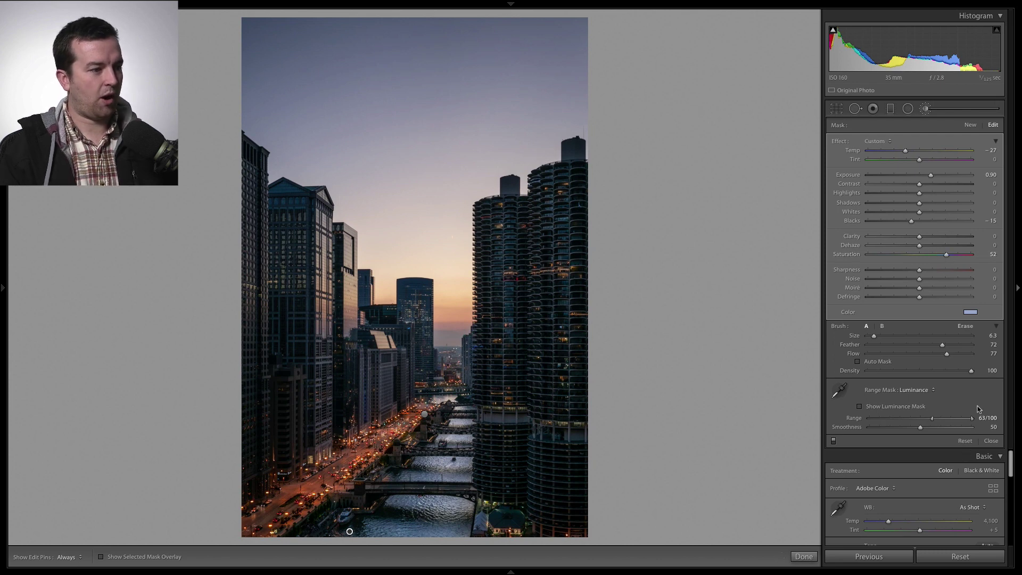
left_click_drag(946, 254, 941, 256)
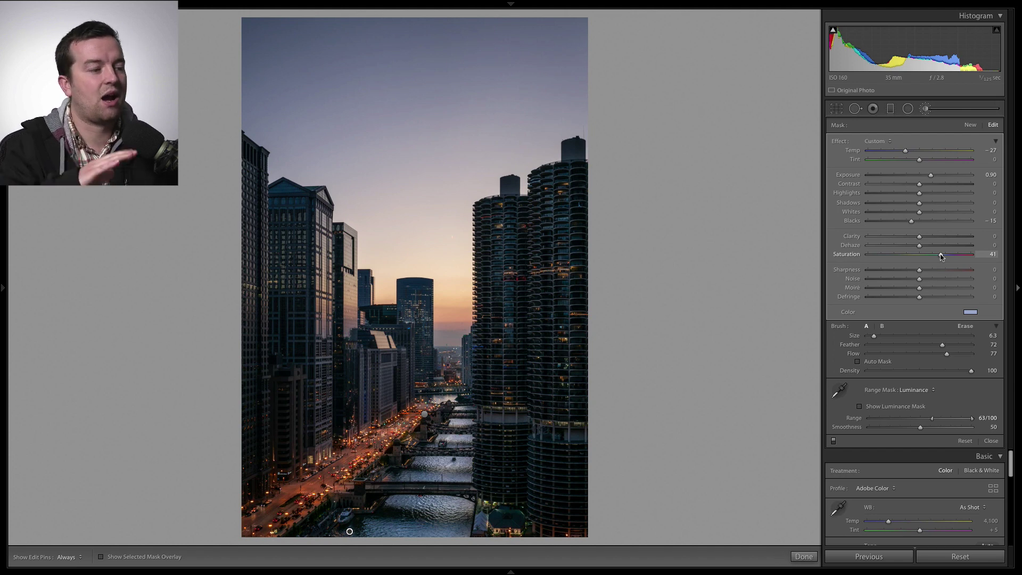
left_click_drag(905, 151, 910, 153)
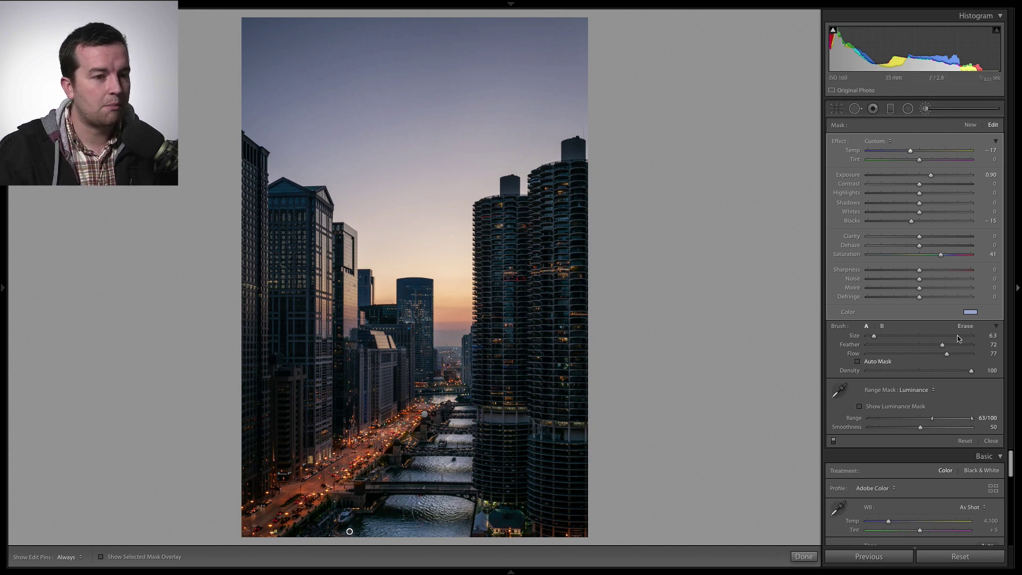
Add a graduated filter over the sky with its mask overlay shown, lower it to the horizon and narrow its transition
left_click(890, 109)
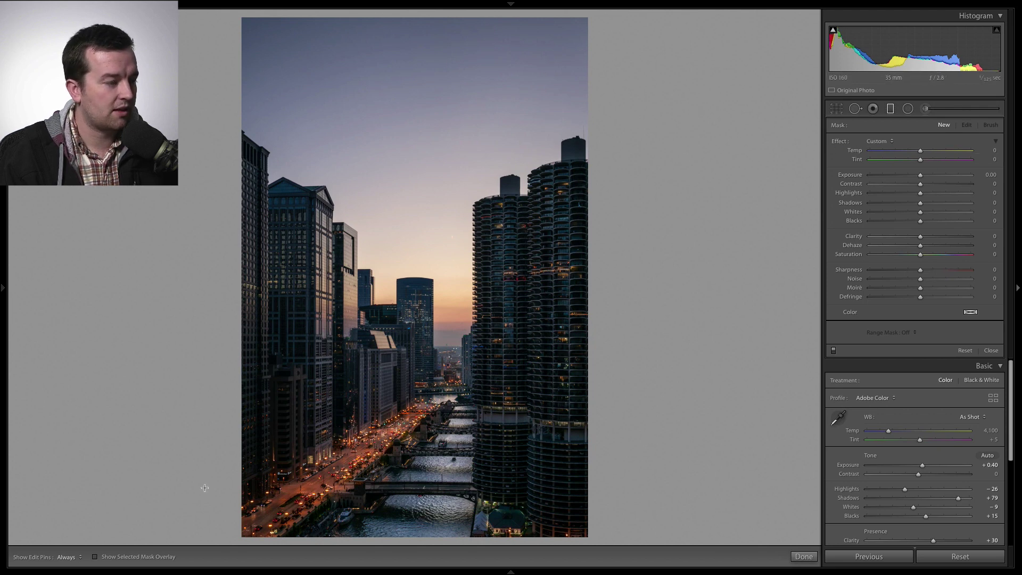
left_click(96, 556)
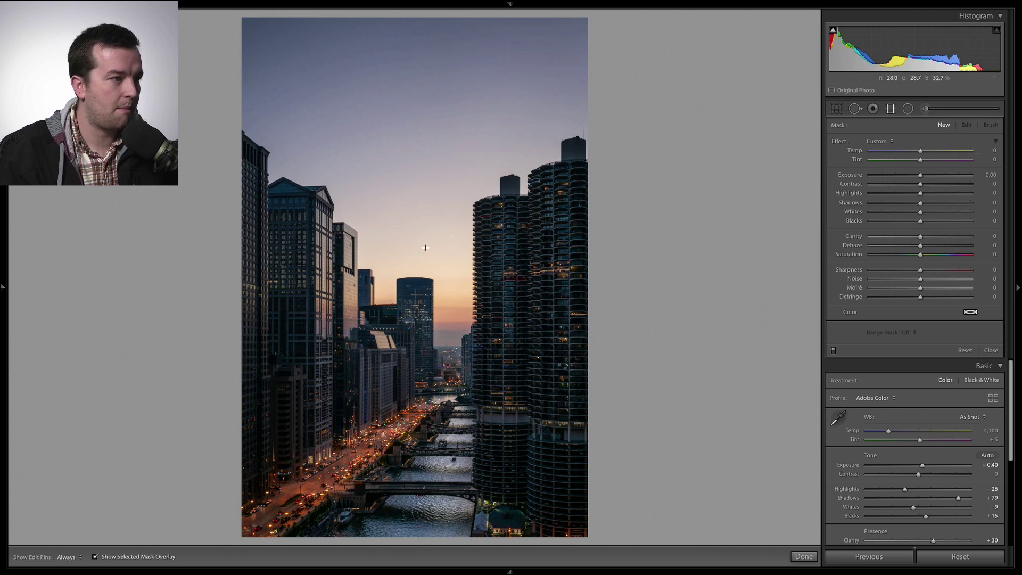
left_click_drag(433, 195, 434, 290)
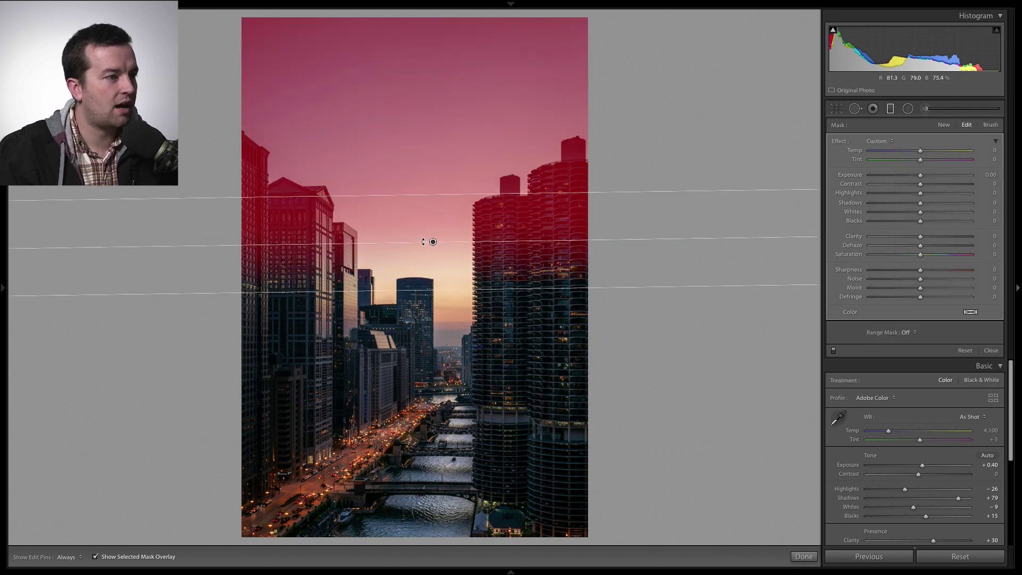
left_click_drag(432, 242, 431, 321)
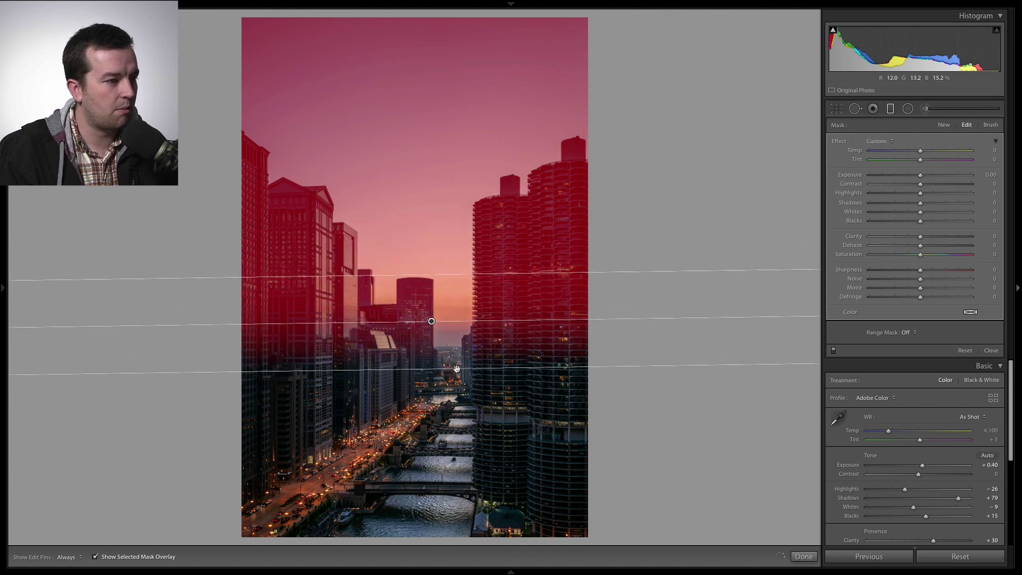
left_click_drag(456, 370, 431, 342)
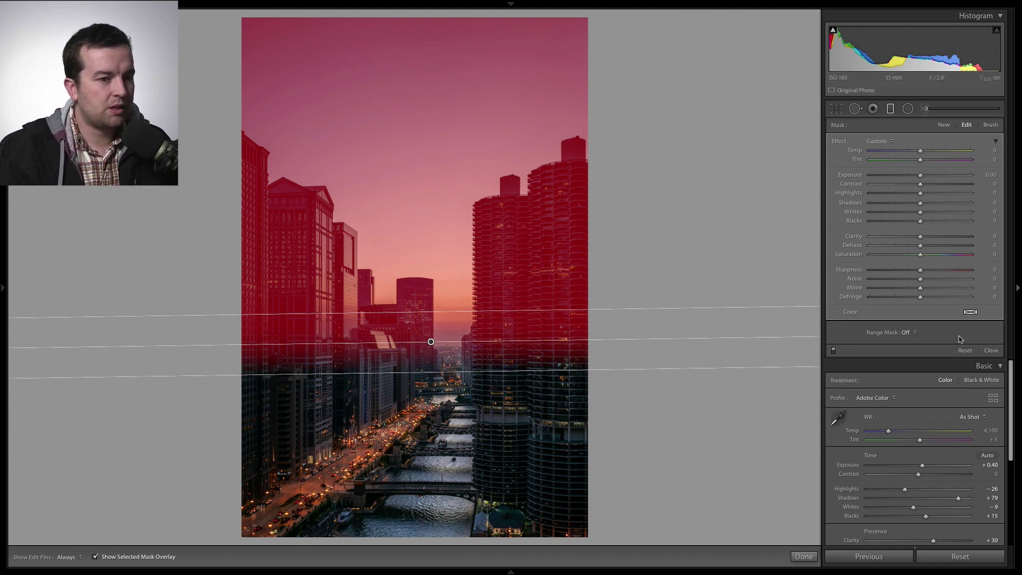
Restrict the sky filter with a Luminance range mask, setting Range to 78/100 and Smoothness to 14
left_click(915, 333)
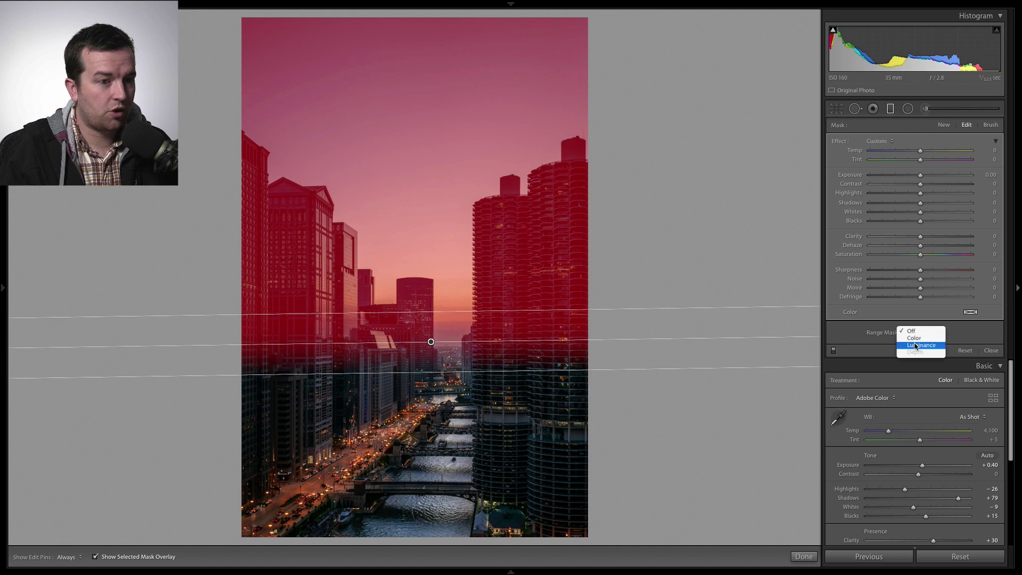
left_click(916, 352)
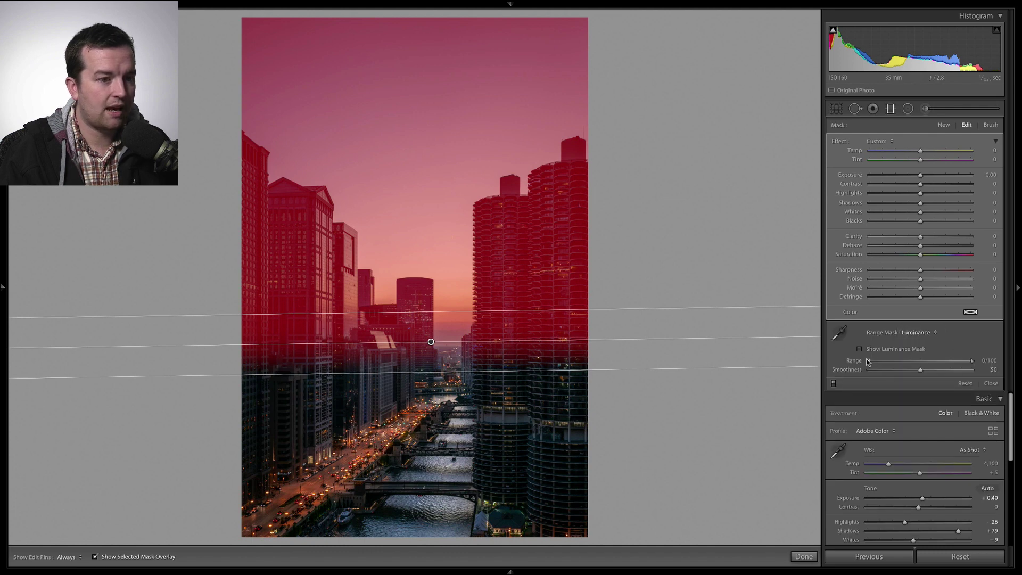
left_click_drag(870, 363, 890, 374)
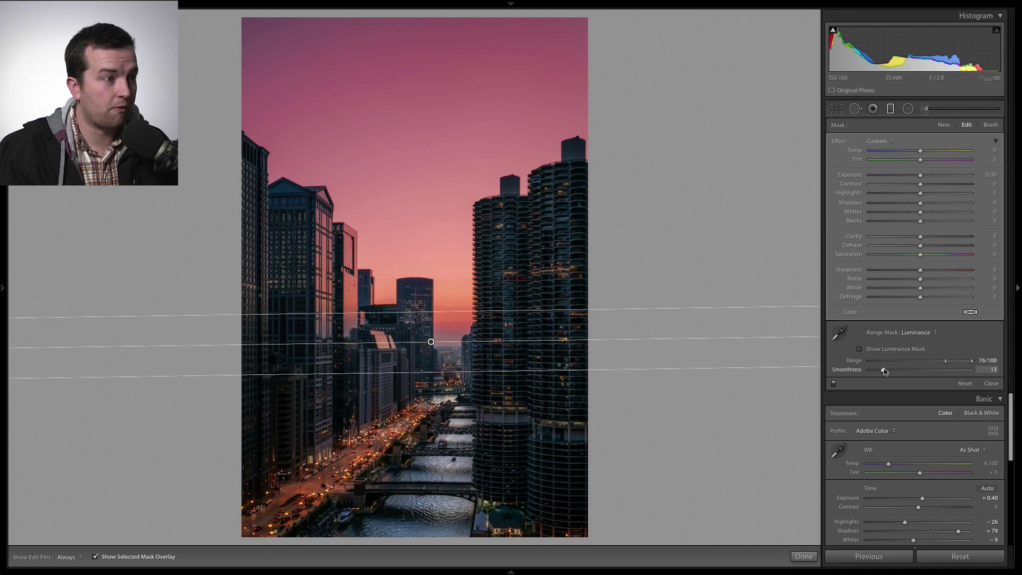
left_click_drag(885, 371, 949, 362)
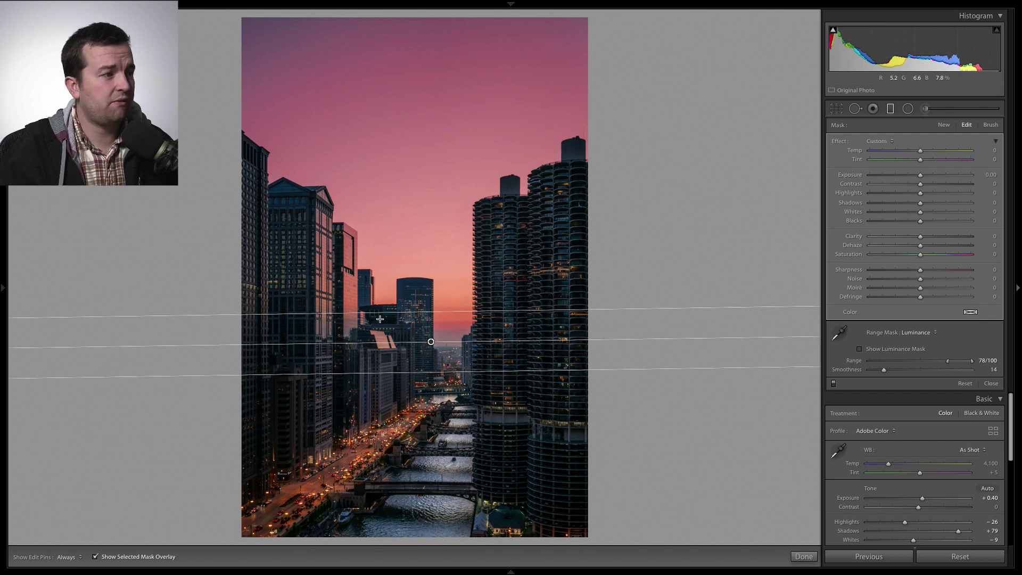
Hide the mask overlay and set the sky filter's Temp to 30 and Dehaze to 46
left_click(120, 557)
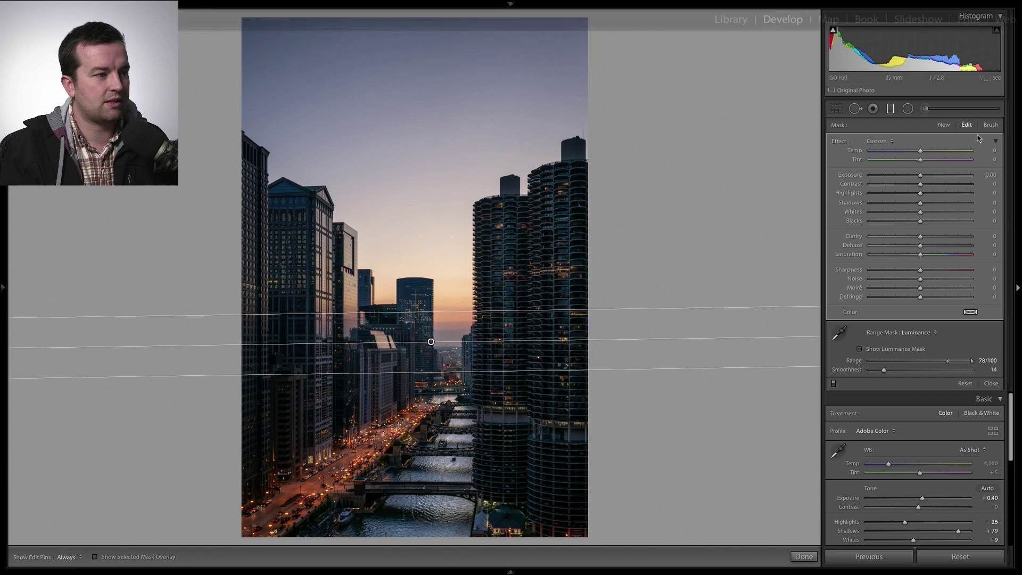
left_click(935, 153)
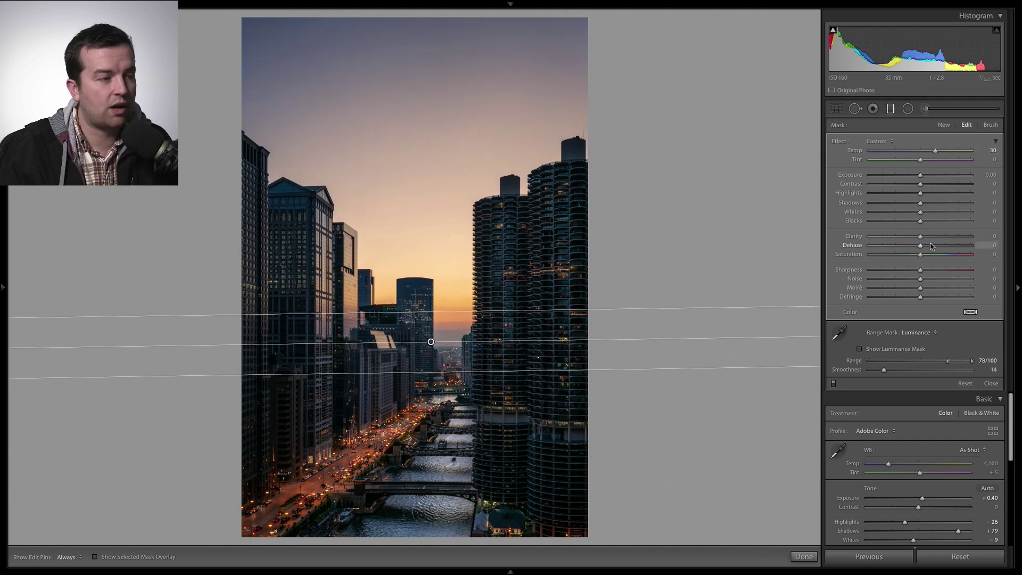
left_click_drag(940, 246, 944, 248)
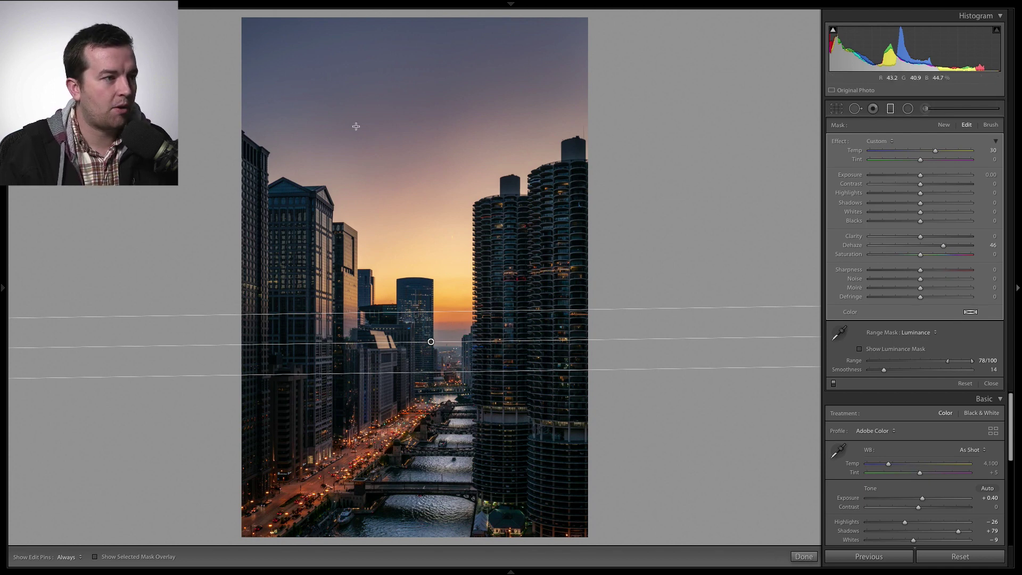
Tint the sky filter with a warm orange colour at hue 19 and saturation 51%
left_click(971, 313)
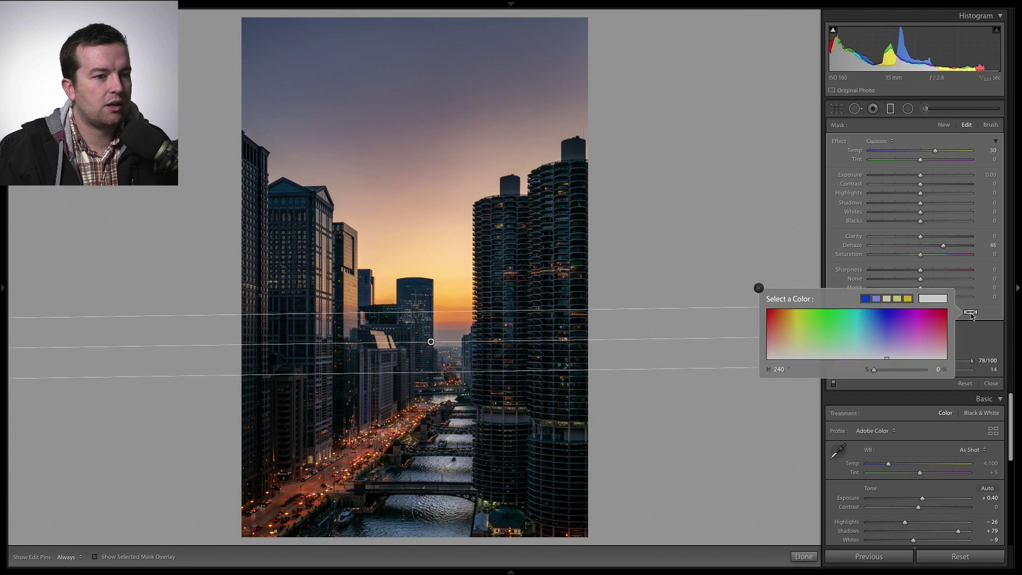
left_click(784, 353)
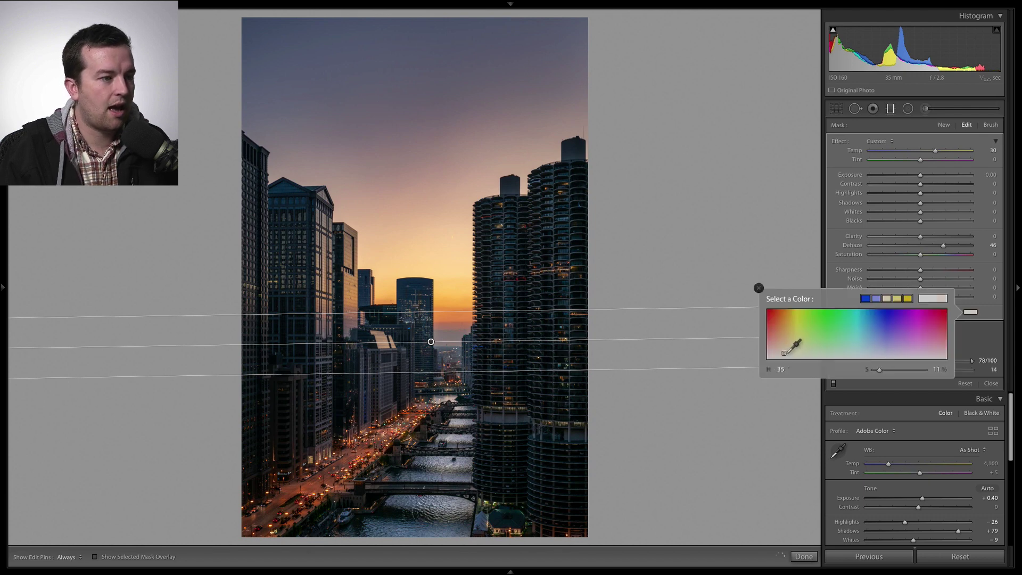
mouse_move(783, 352)
left_mouse_down()
mouse_move(772, 348)
mouse_move(793, 343)
mouse_move(768, 338)
mouse_move(776, 334)
left_mouse_up()
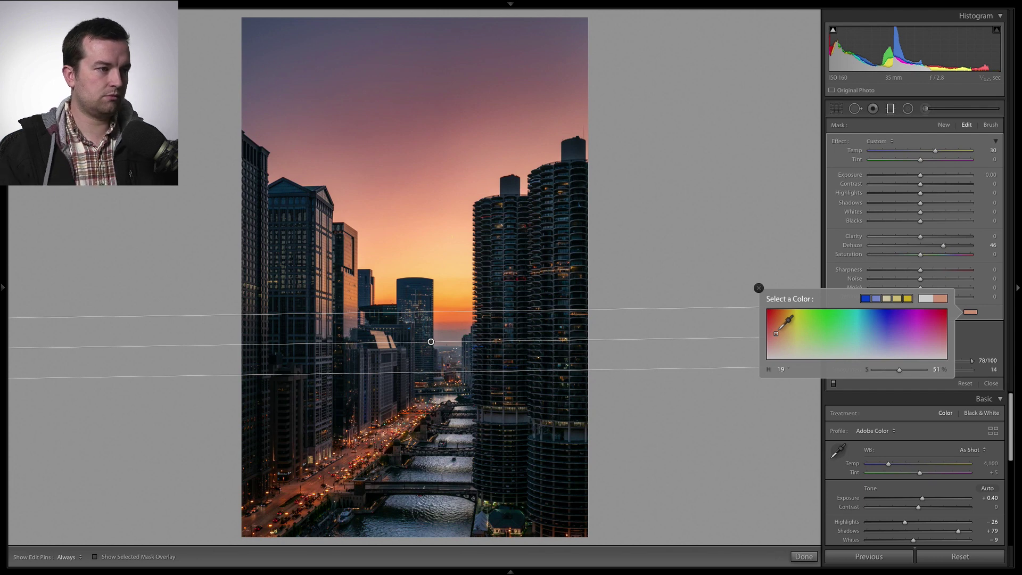
left_click(758, 288)
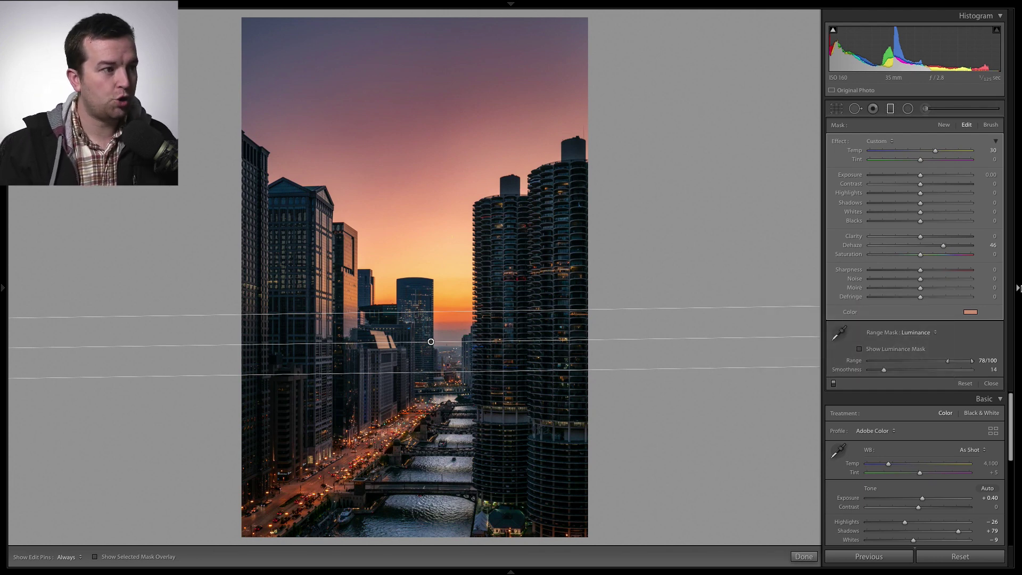
Set the sky filter's Temp to 14 and Saturation to −7, and finish editing the filter
left_click_drag(935, 151, 925, 152)
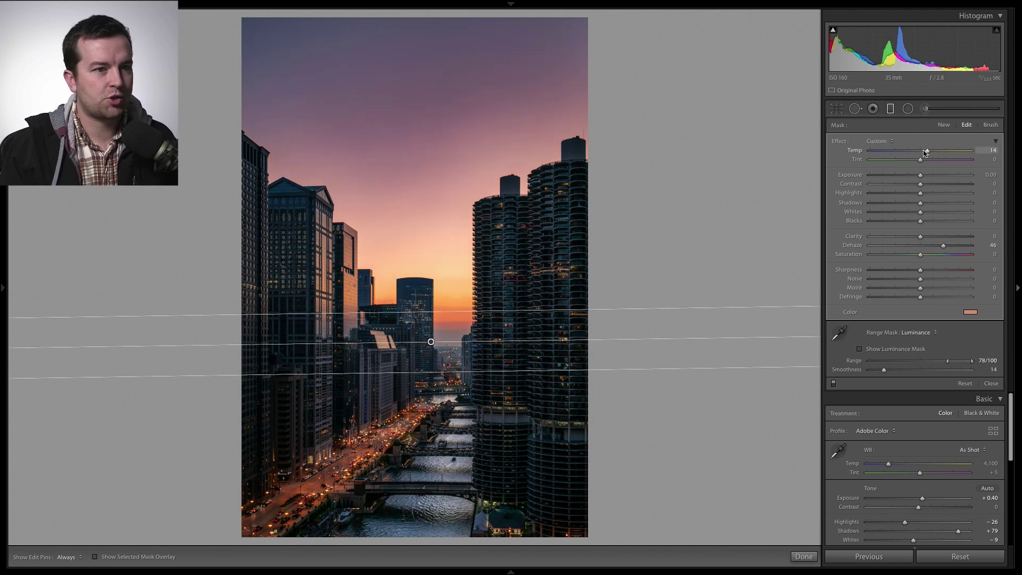
left_click(907, 255)
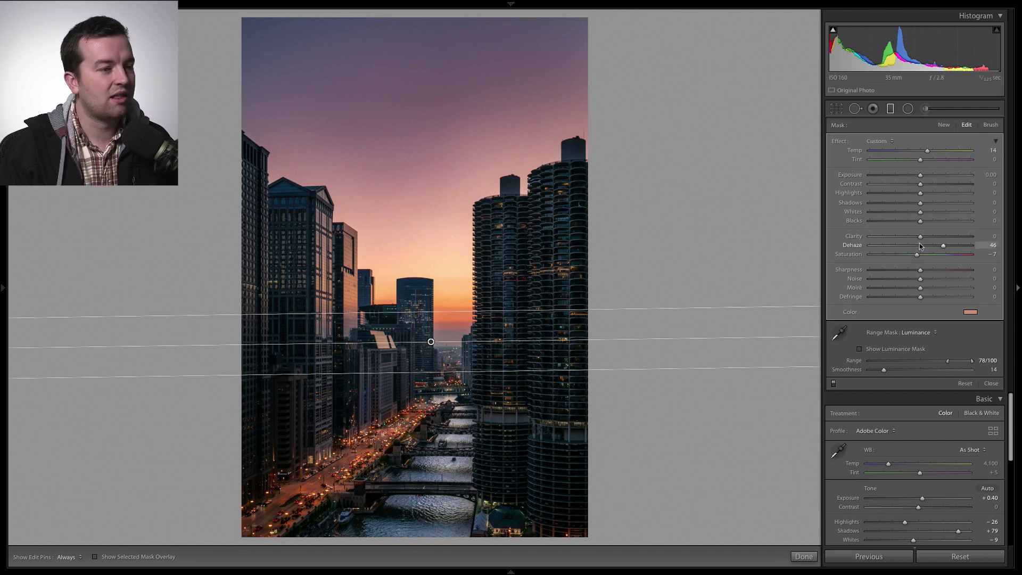
left_click(804, 557)
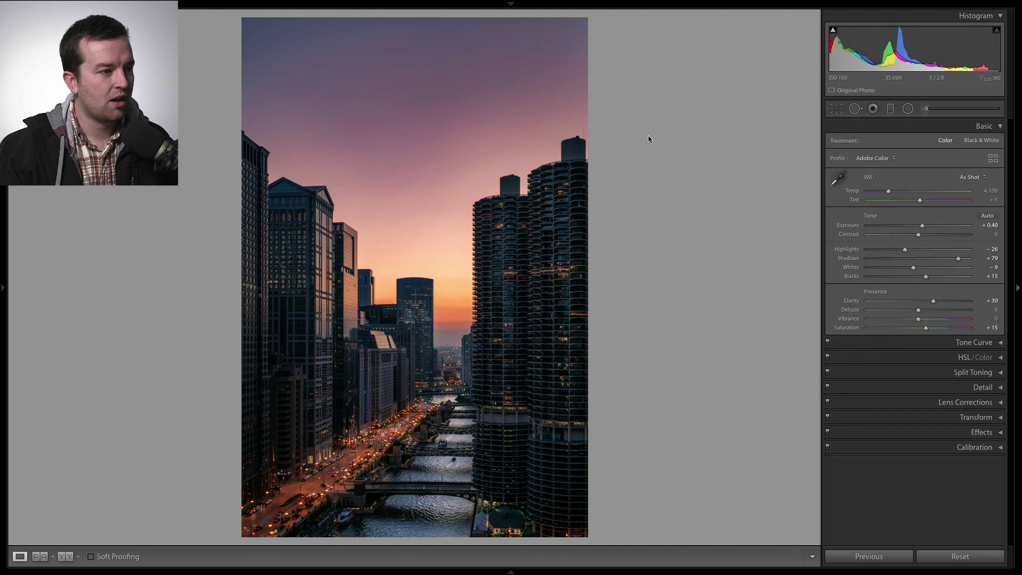
Compare the edited photo with the original, ending in a side-by-side before and after view
key("backslash")
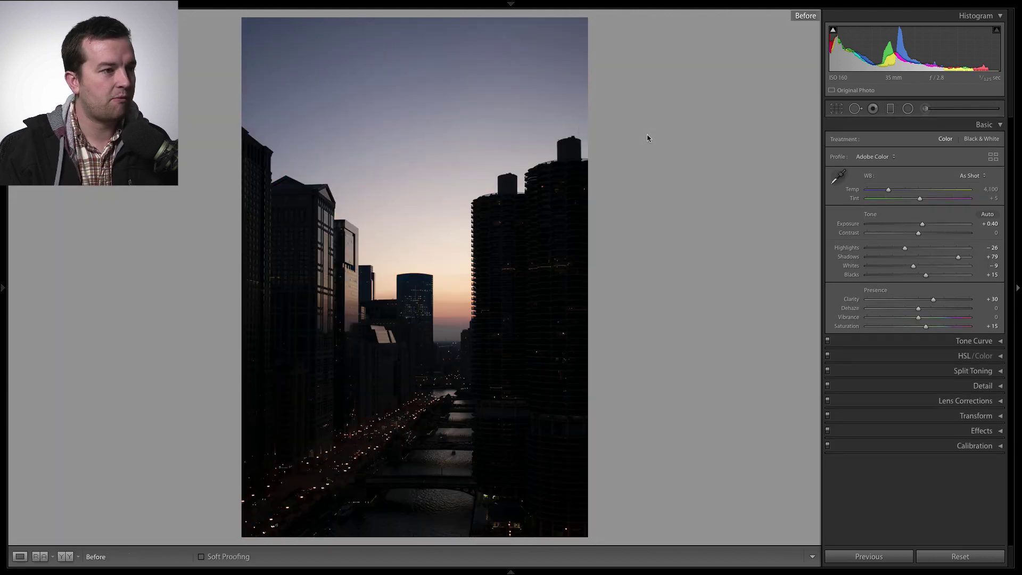
key("backslash")
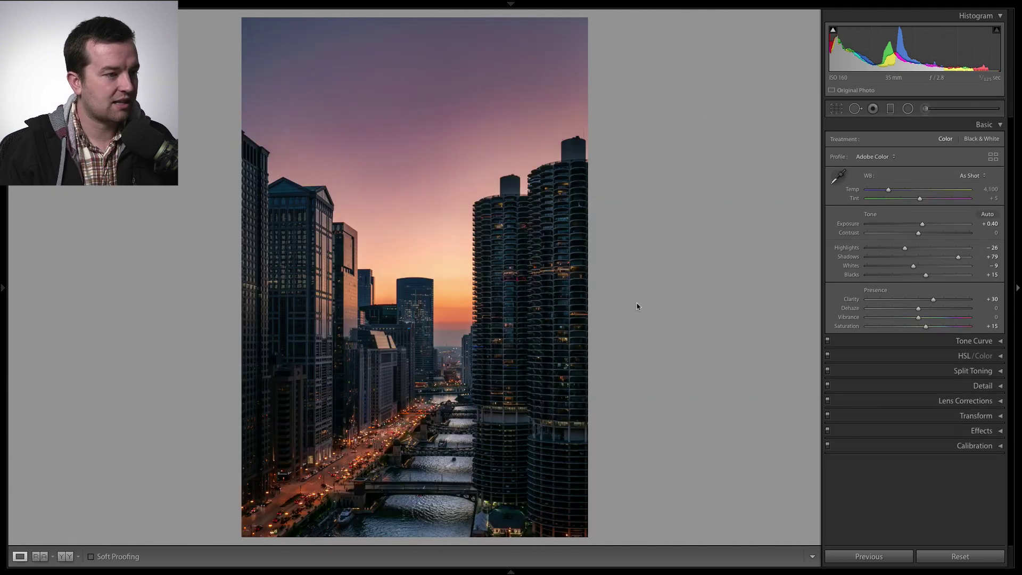
left_click(37, 557)
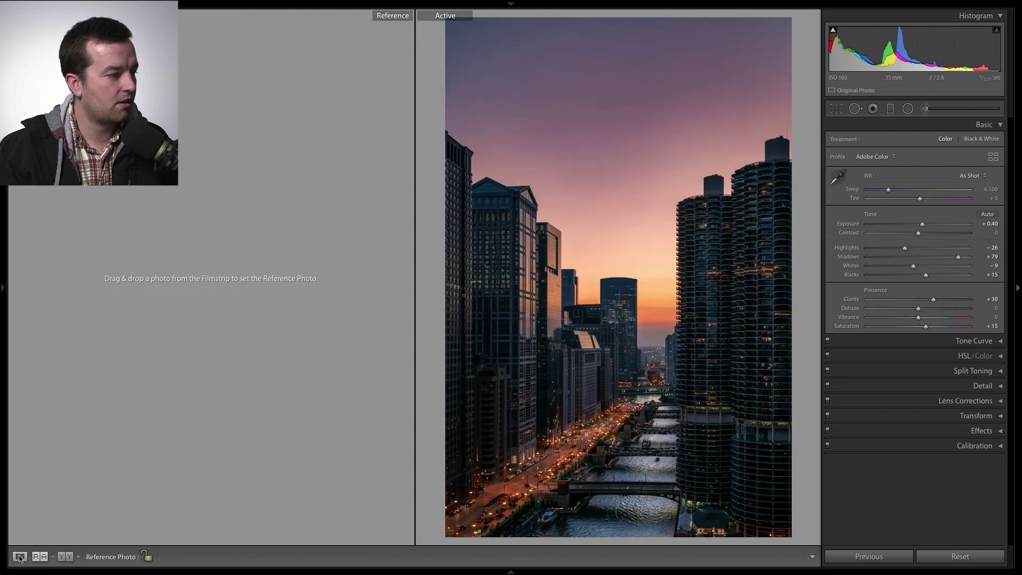
left_click(38, 557)
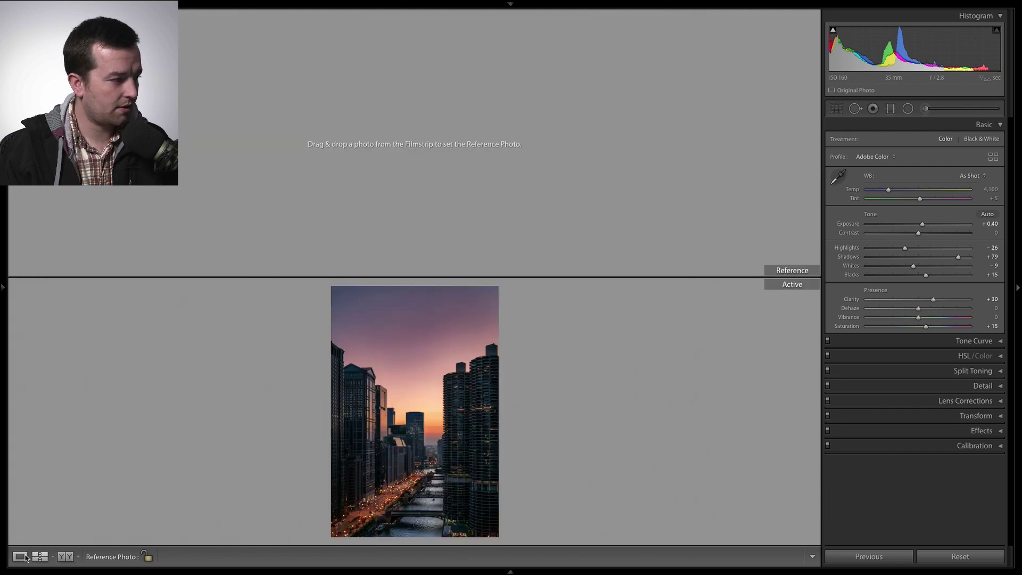
left_click(66, 557)
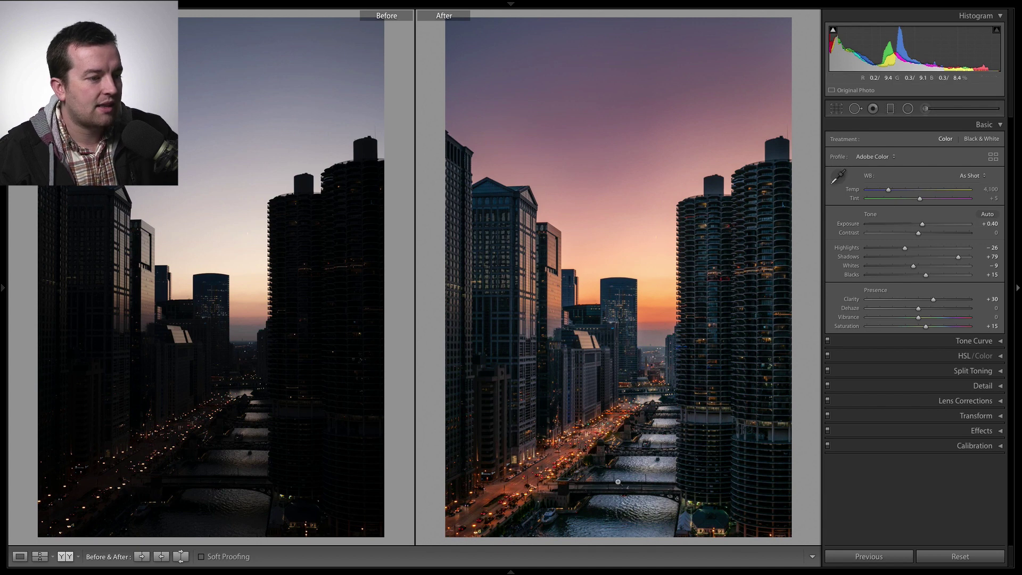
Reopen the river brush adjustment and change its colour tint to a violet-blue at hue 232 and saturation 38%
left_click(924, 110)
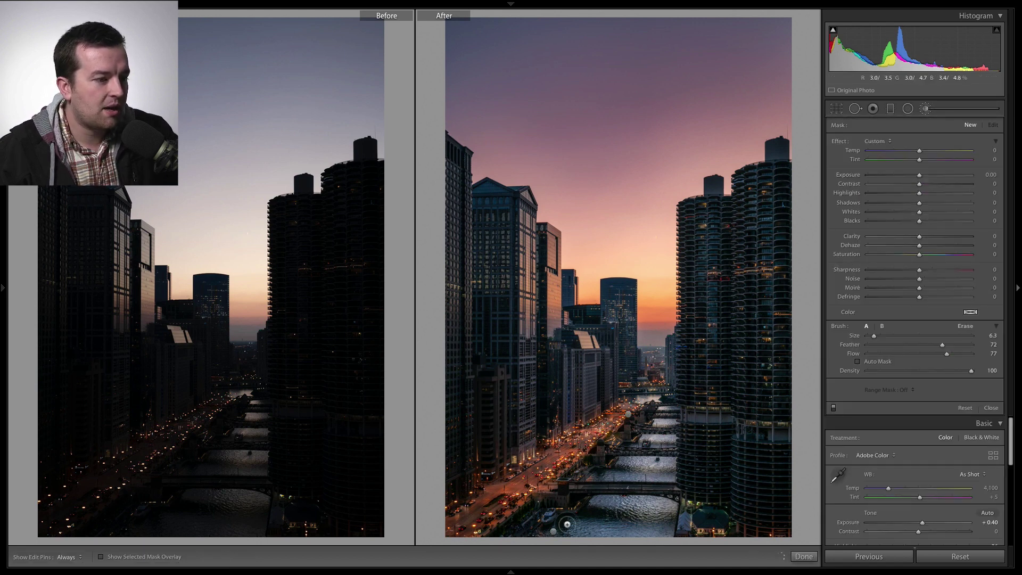
left_click(553, 533)
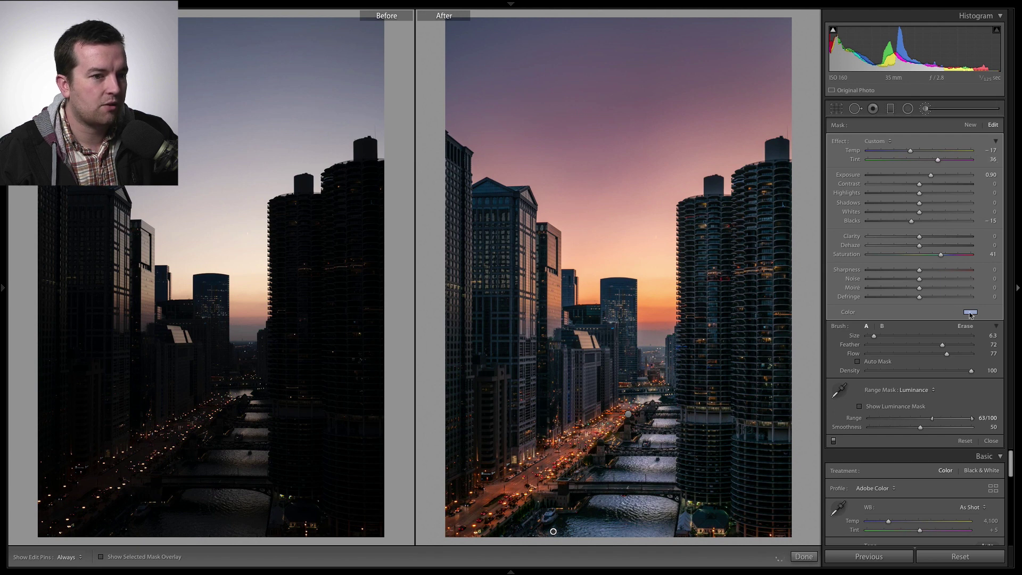
left_click(970, 312)
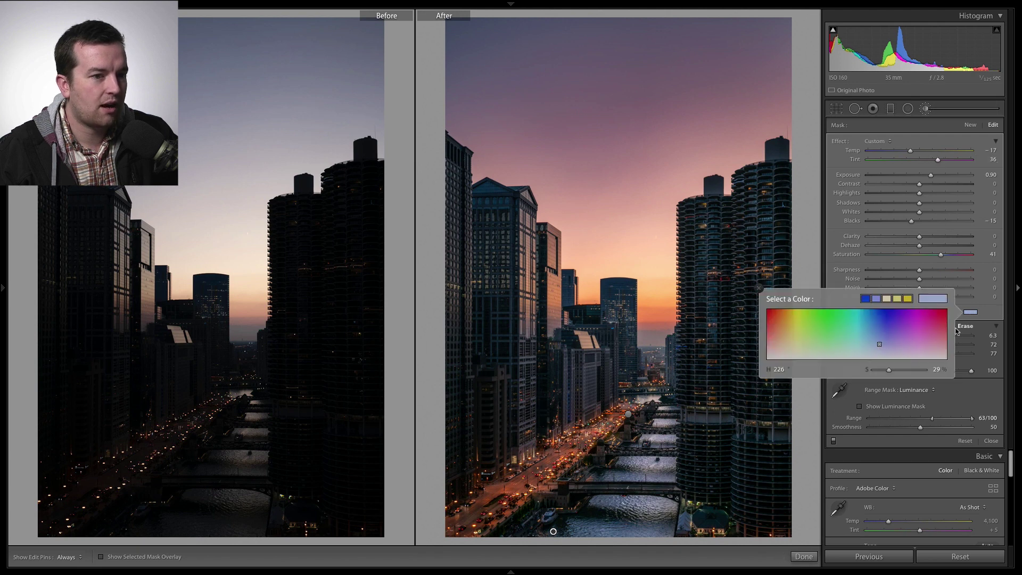
left_click(893, 343)
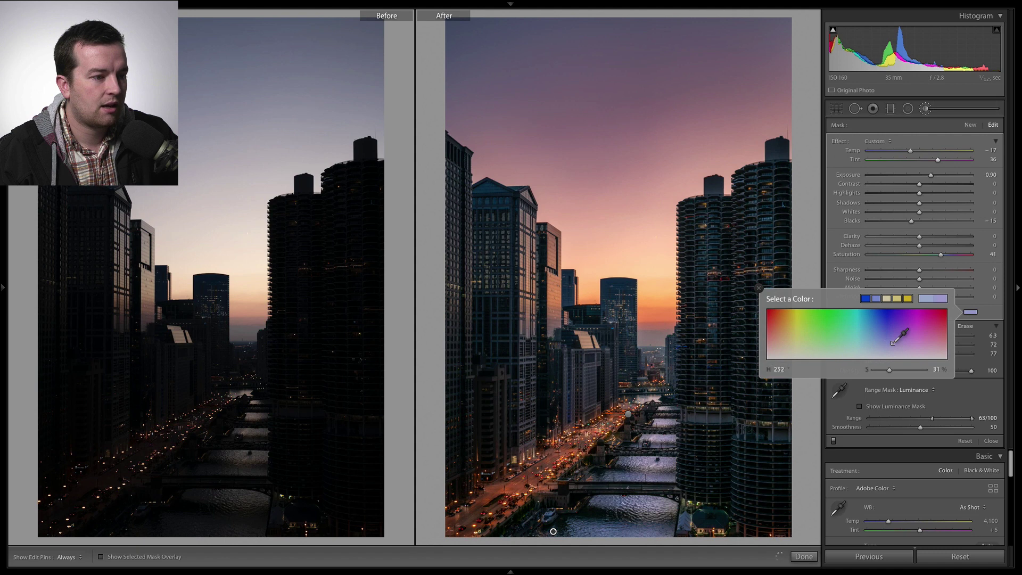
left_click_drag(893, 343, 883, 340)
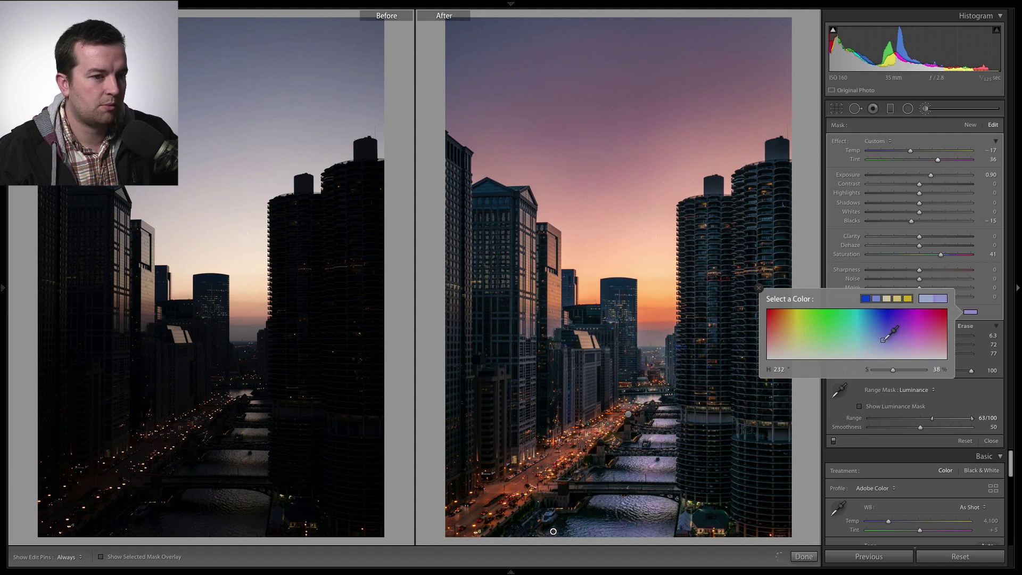
left_click(758, 291)
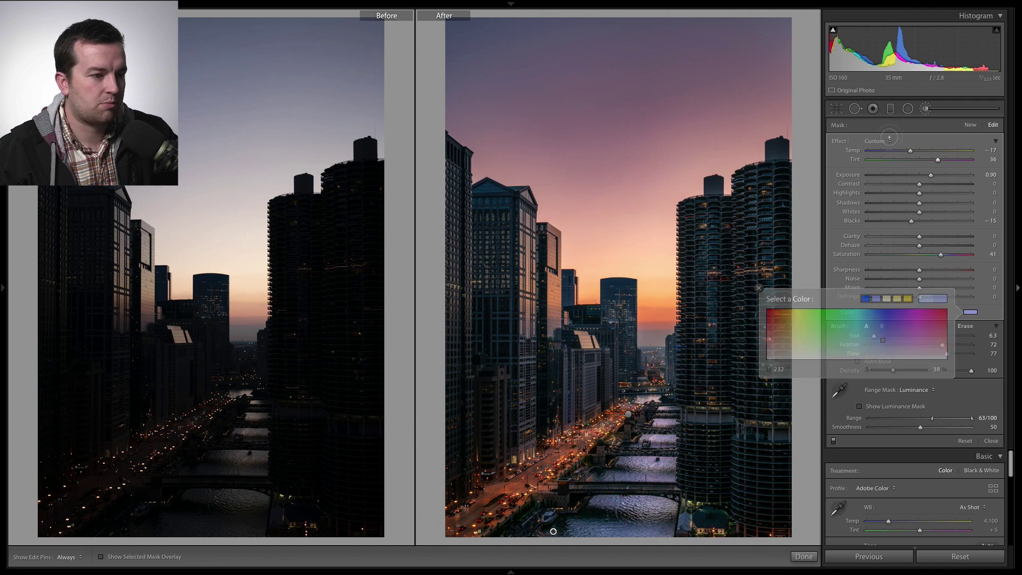
Try warmer and cooler temperatures on the river brush, settle on Temp 26, and finish editing the mask
left_click_drag(910, 151, 930, 153)
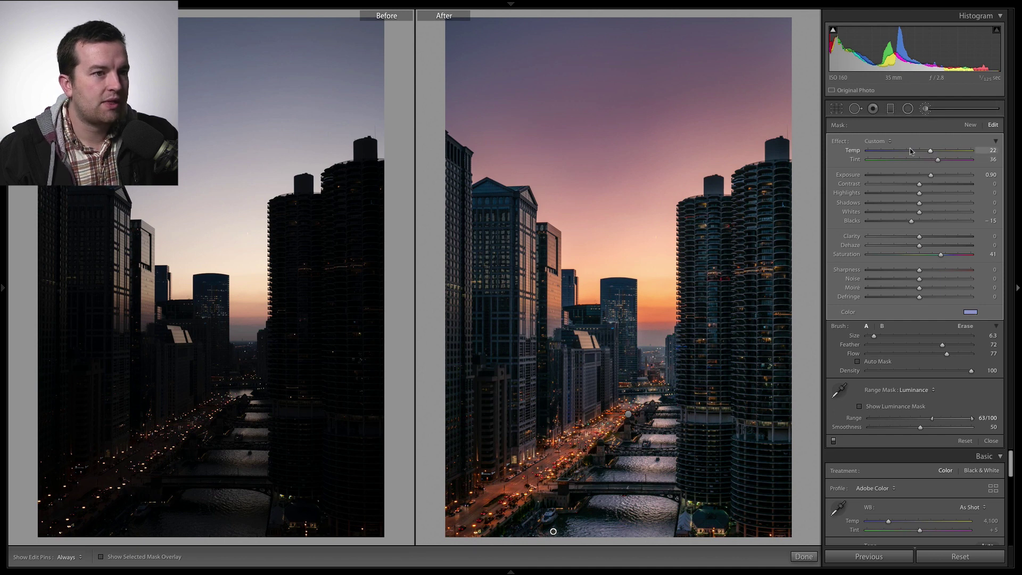
left_click(902, 151)
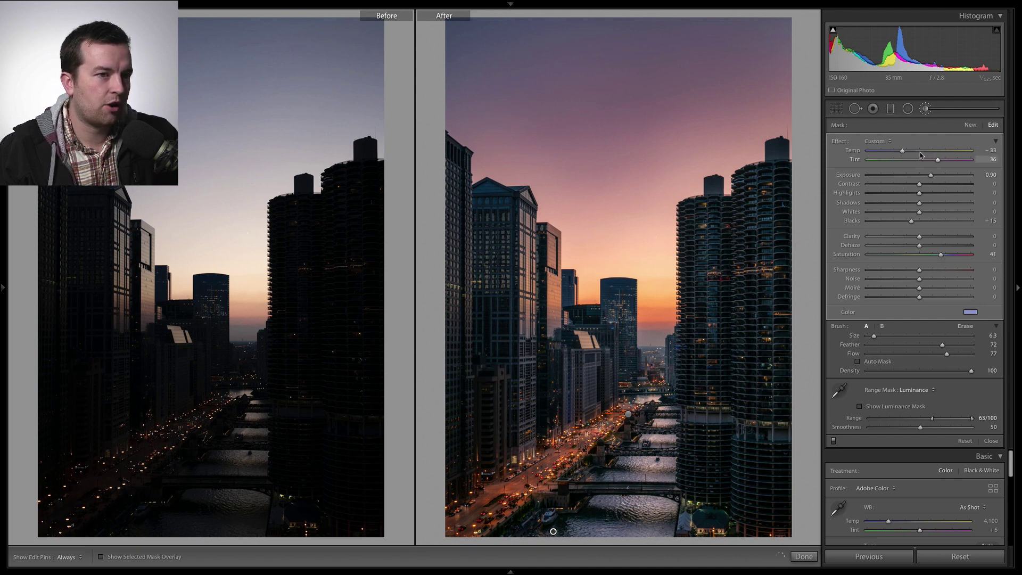
left_click(933, 150)
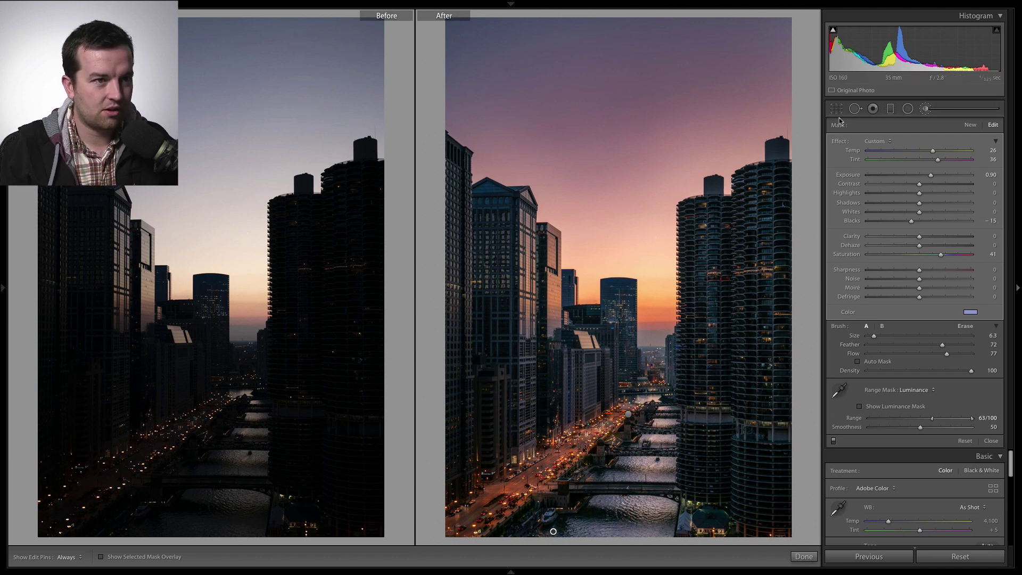
left_click(926, 109)
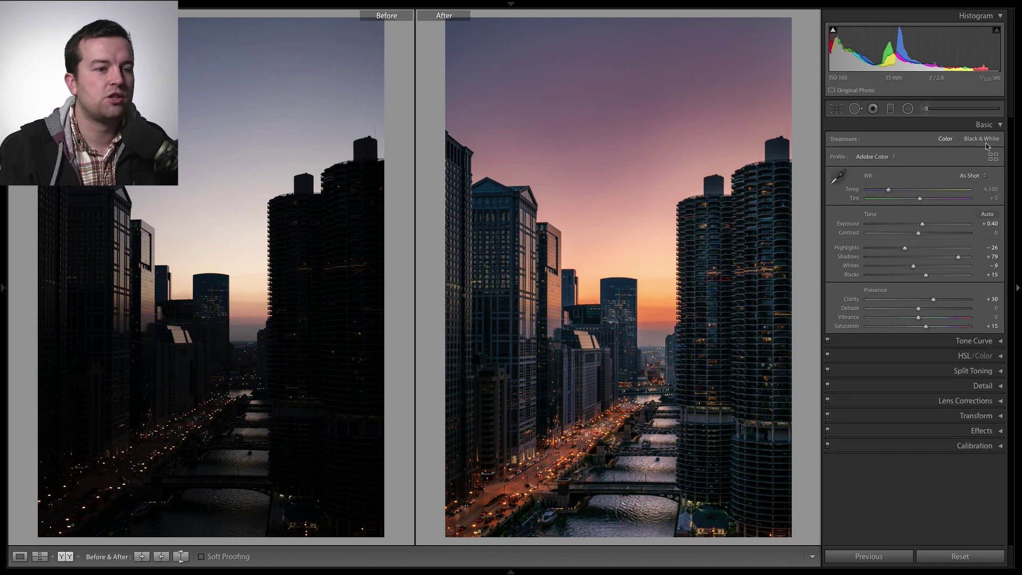
Shape the RGB tone curve into a gentle S, raising the highlights slightly and lowering the shadow point to about 26.3 / 25.1%
left_click(999, 125)
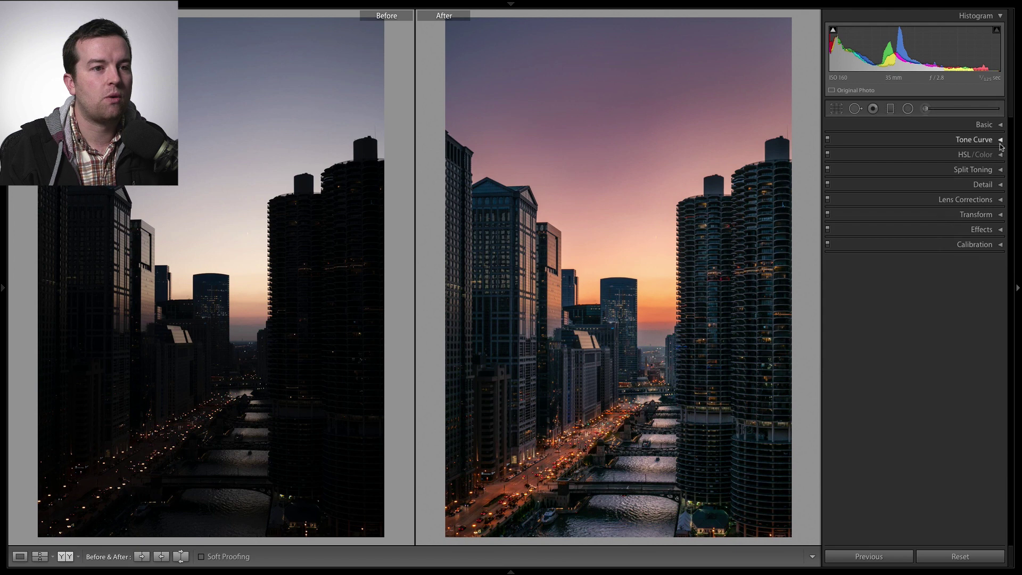
left_click(999, 140)
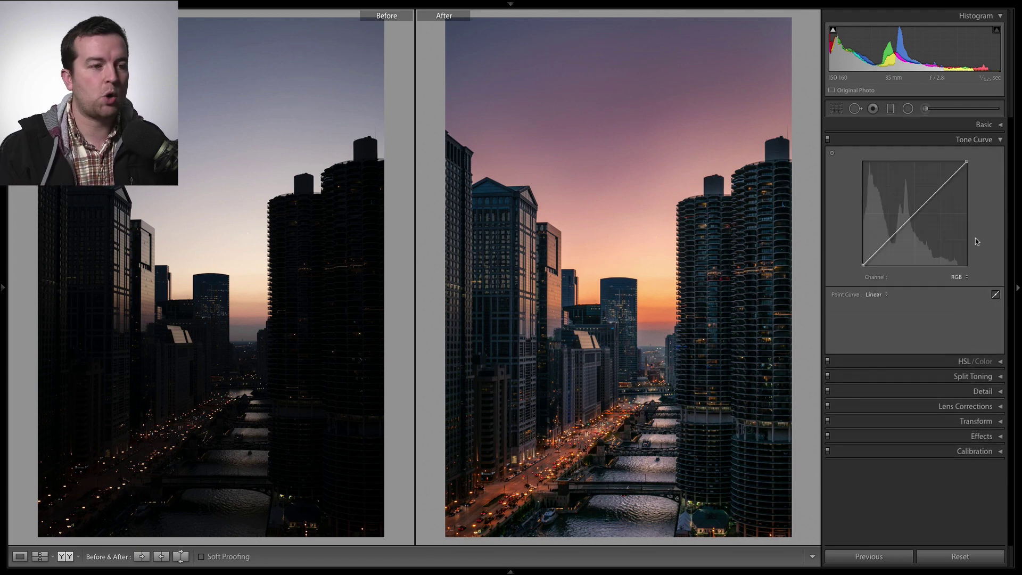
left_click_drag(929, 201, 929, 199)
left_click(929, 199)
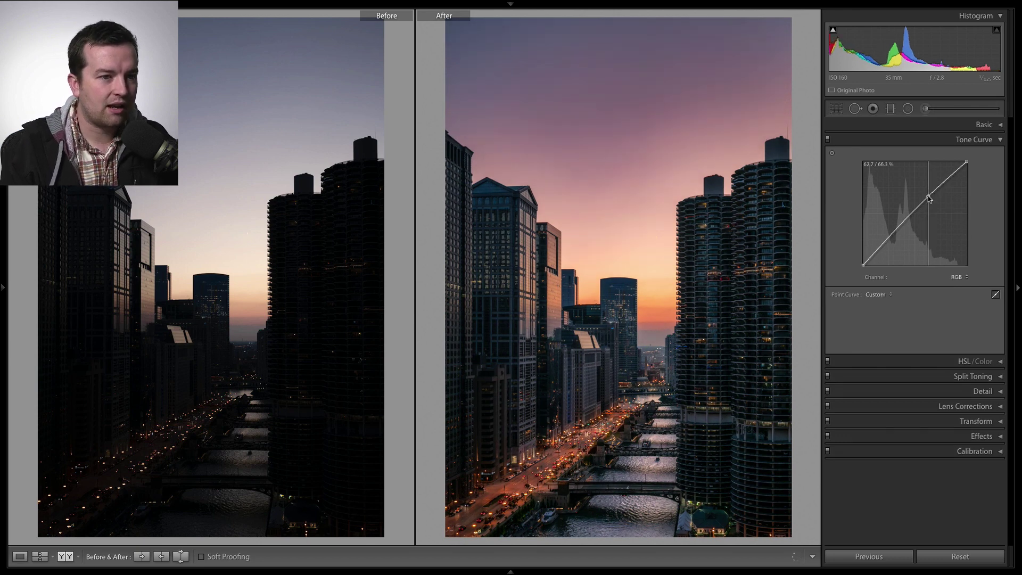
left_click_drag(887, 240, 891, 241)
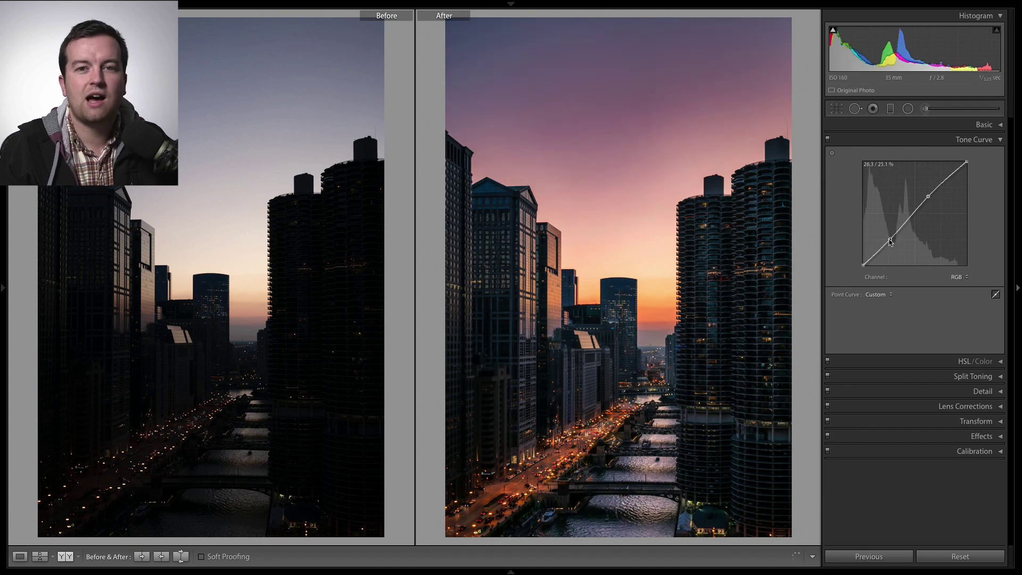
left_click_drag(928, 196, 927, 199)
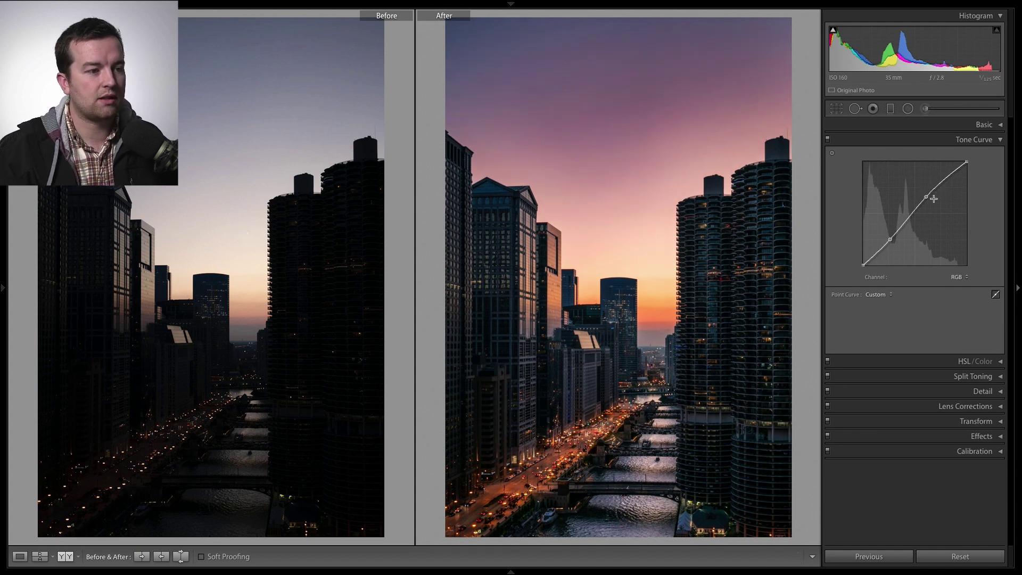
left_click_drag(927, 197, 928, 195)
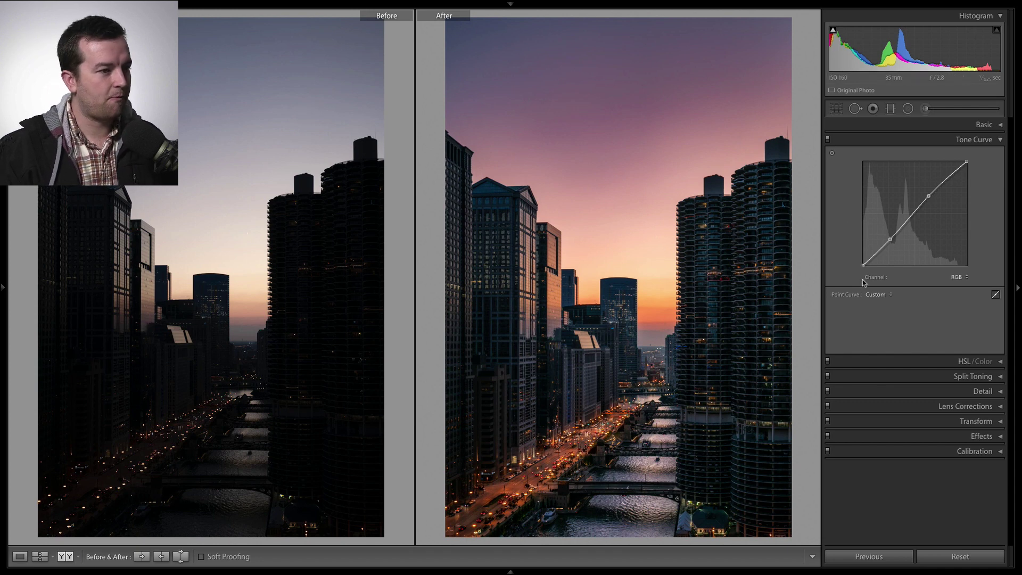
Raise the photo's global Exposure to +0.60
left_click(985, 125)
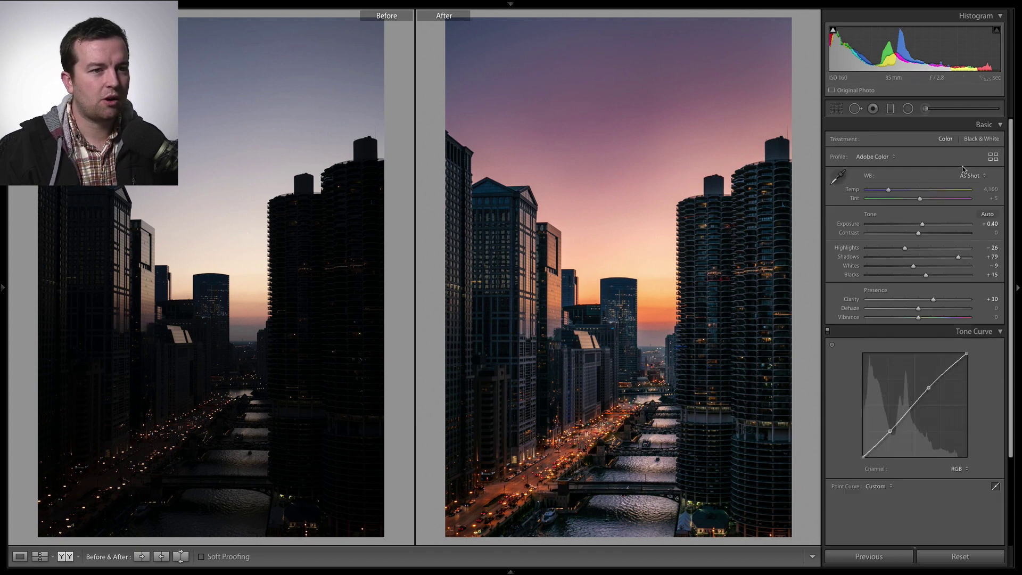
left_click_drag(923, 224, 925, 226)
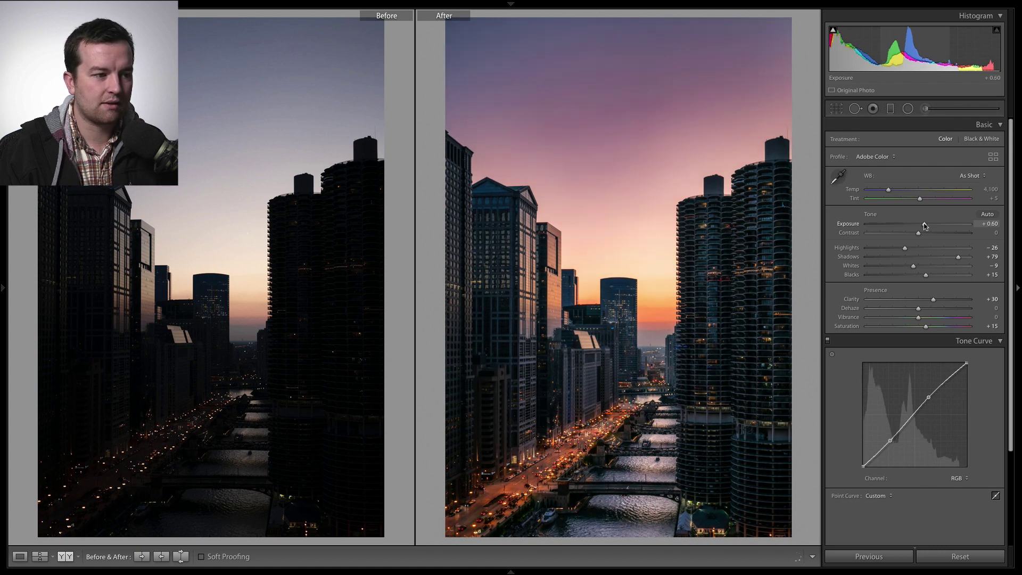